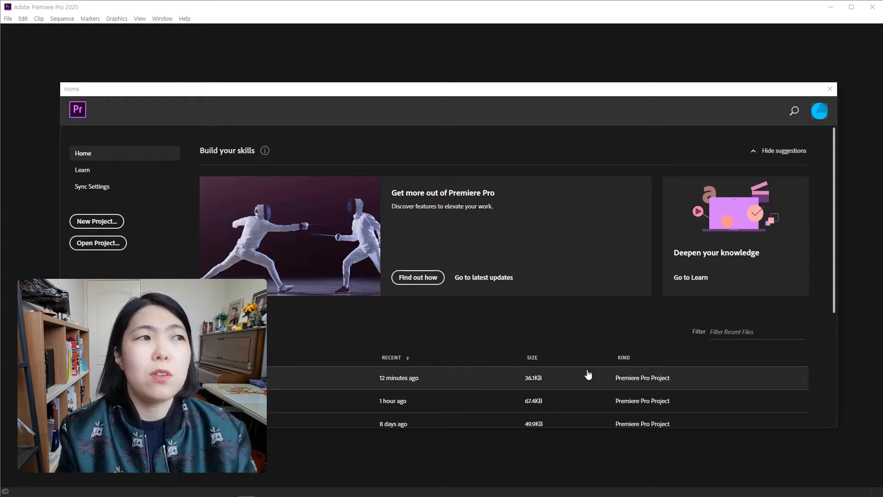
Start a new project and name it opacity.
left_click(120, 225)
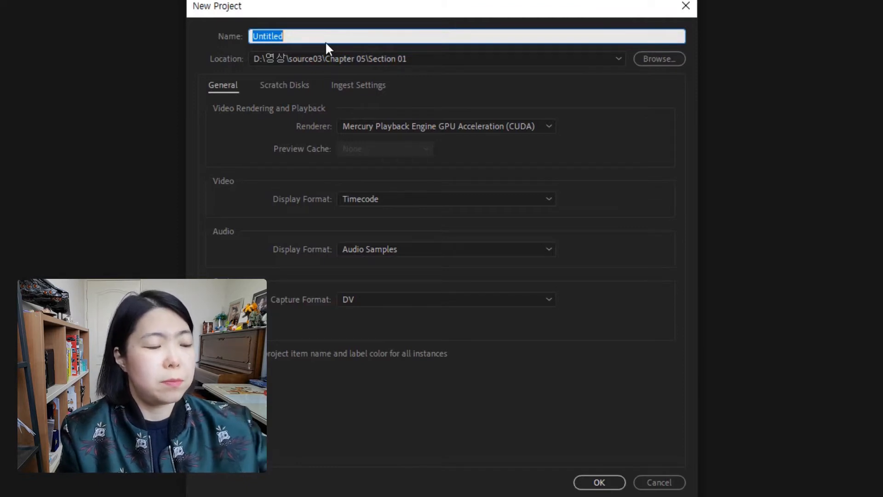
type("op")
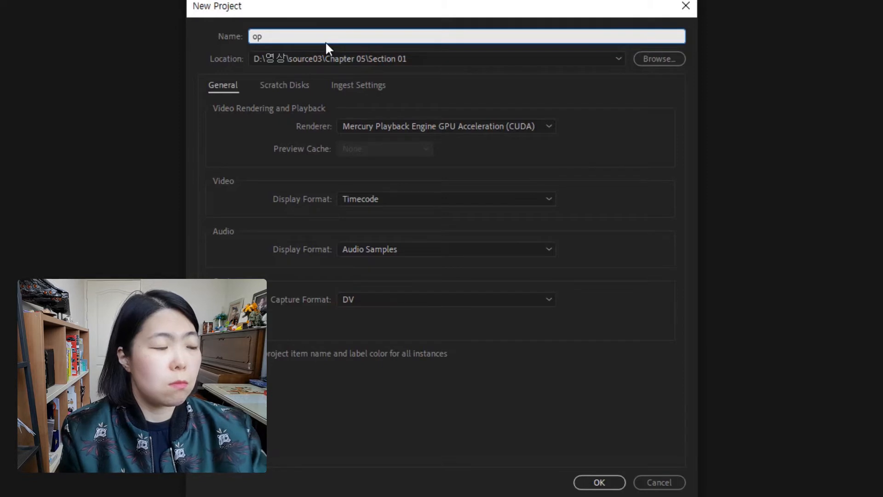
type("ac")
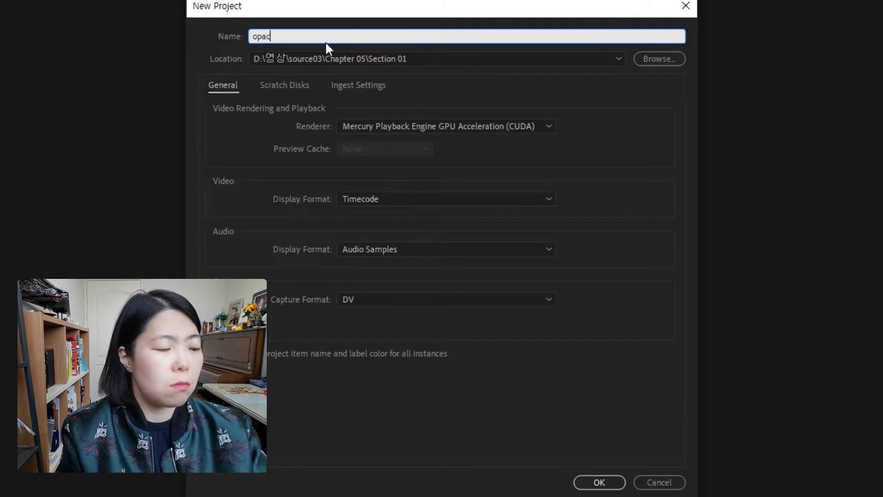
type("ity")
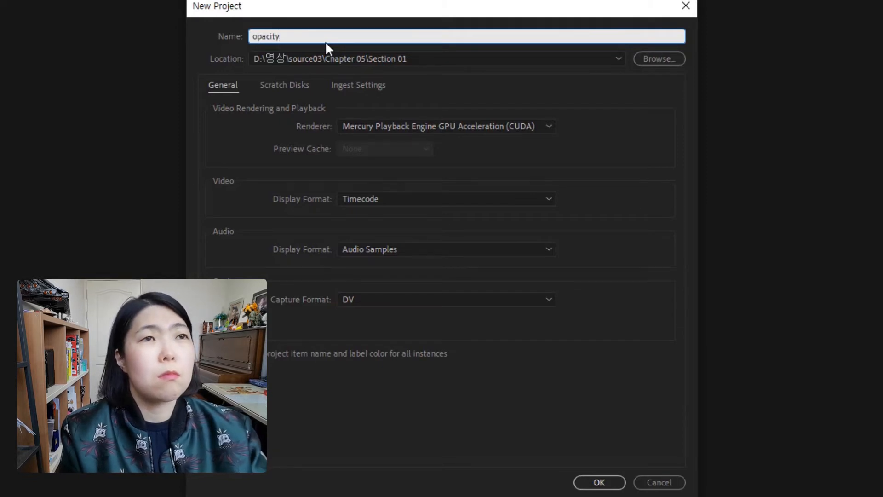
Browse for the project location and create a new folder named 5S inside D:\영상.
left_click(655, 57)
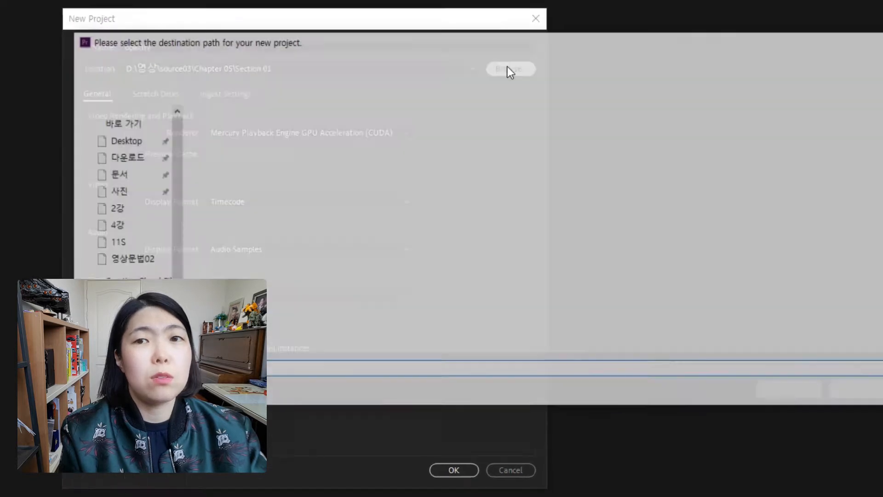
left_click(258, 67)
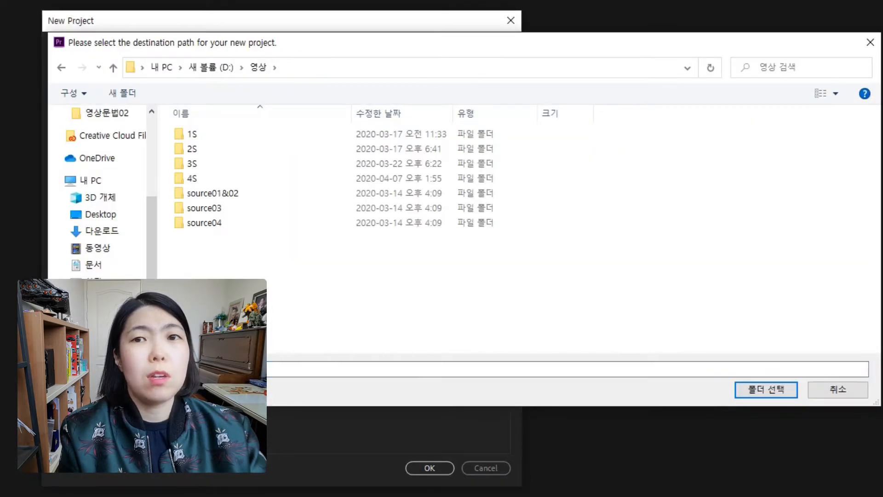
right_click(240, 291)
left_click(269, 304)
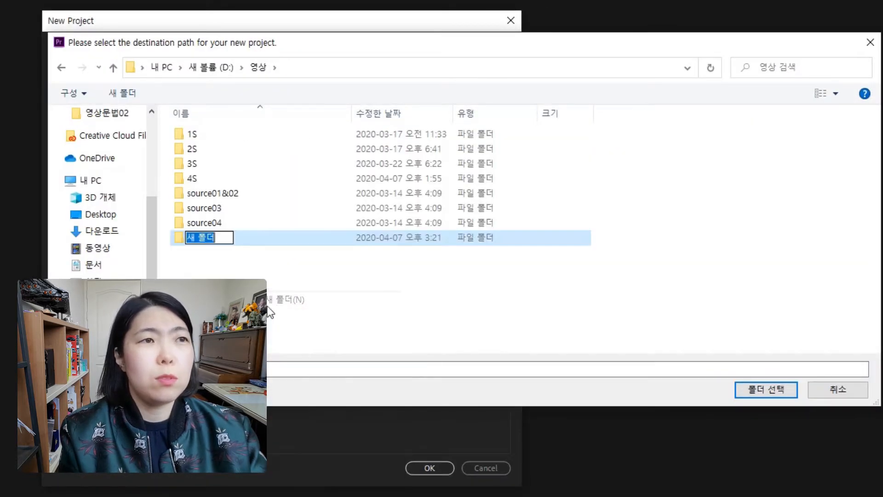
type("5S")
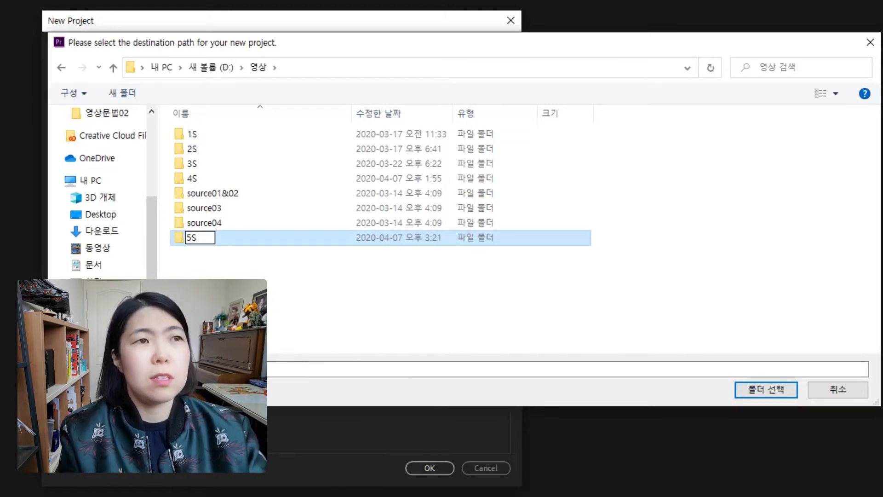
key("Return")
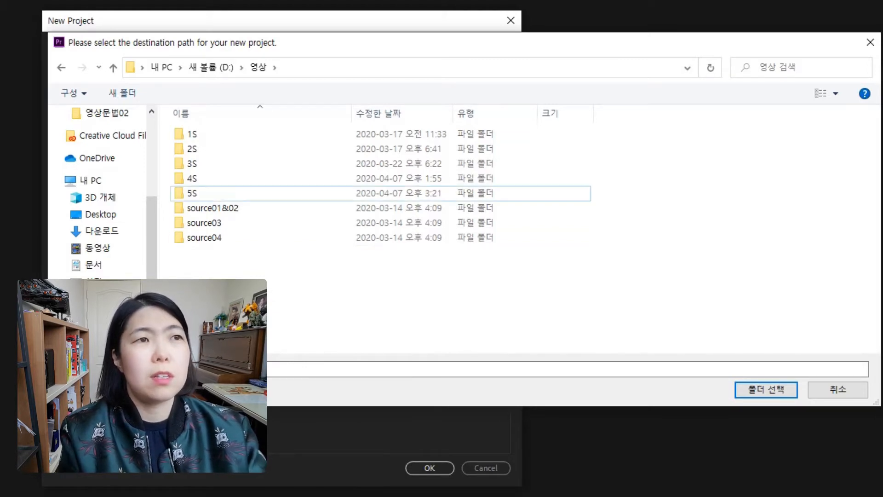
Choose the 5S folder as the project location and create the project.
left_click(225, 197)
double_click(225, 197)
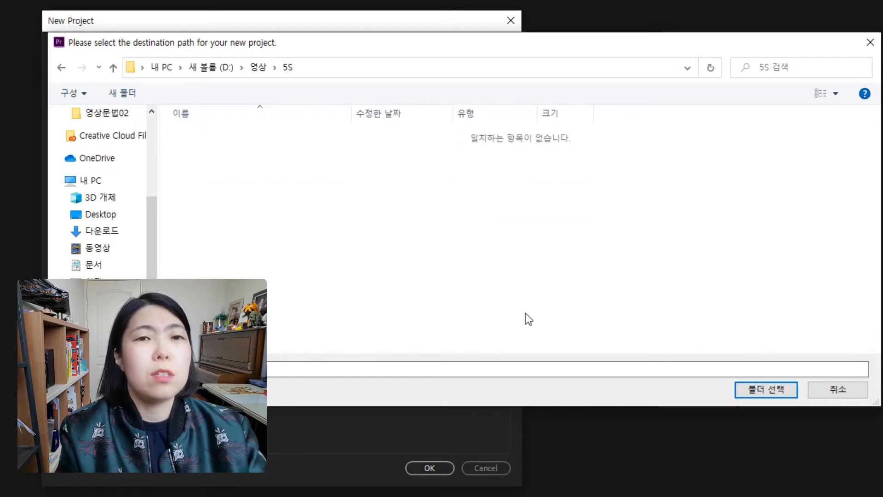
left_click(780, 390)
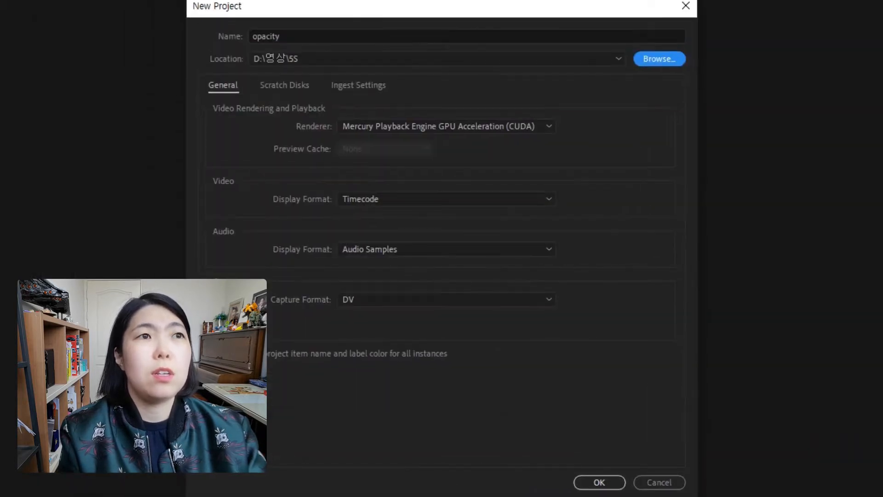
left_click(622, 484)
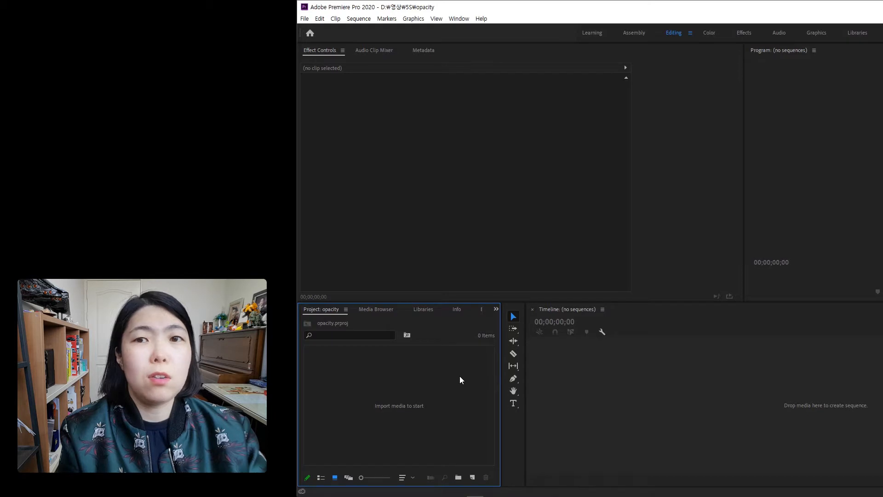
Import the images IMG_E0560 and IMG_E0561 from source01&02\Chapter 03\Section 01 into the project.
double_click(460, 378)
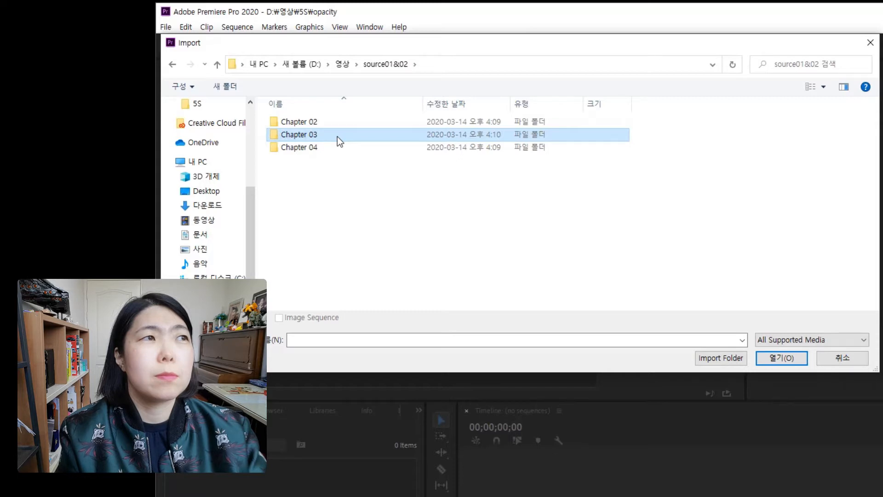
double_click(337, 136)
double_click(322, 122)
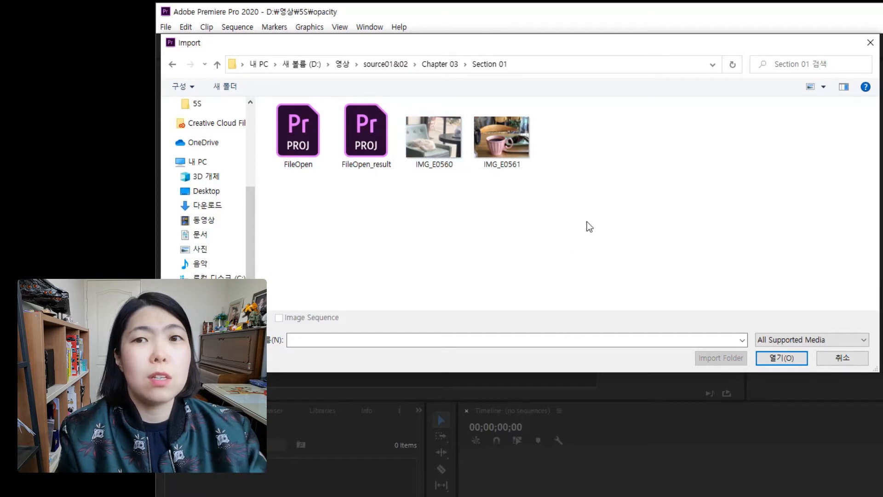
left_click_drag(586, 219, 437, 132)
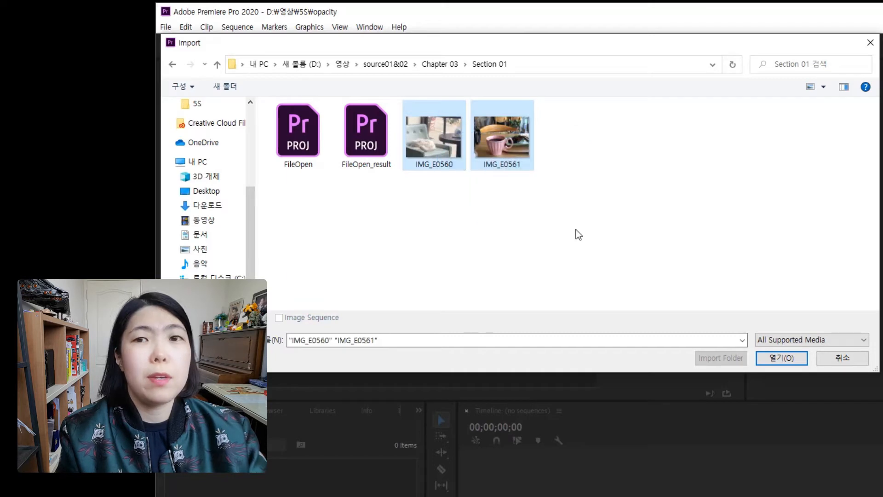
left_click(774, 358)
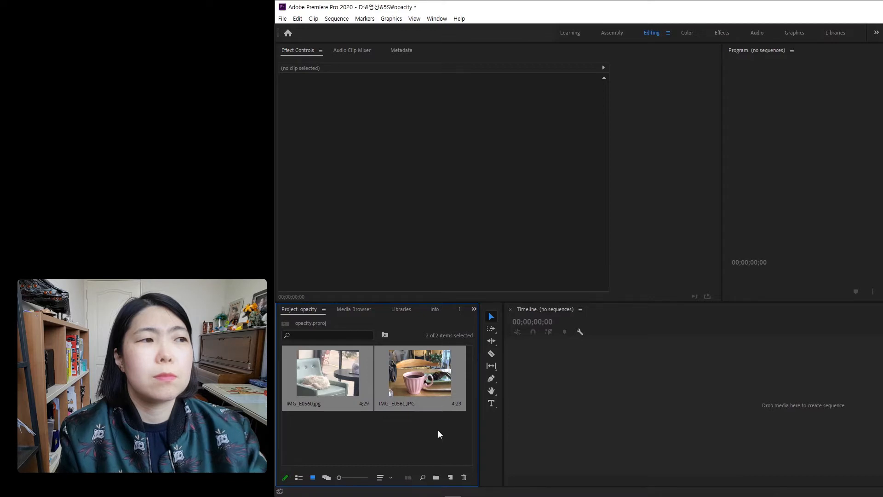
left_click(442, 454)
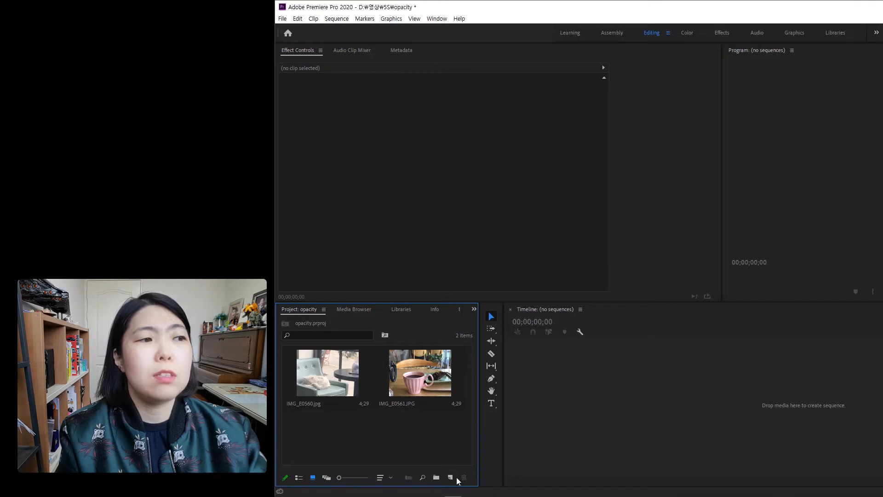
Start a new sequence with the Custom editing mode and a timebase of 30.00 frames/second.
left_click(452, 477)
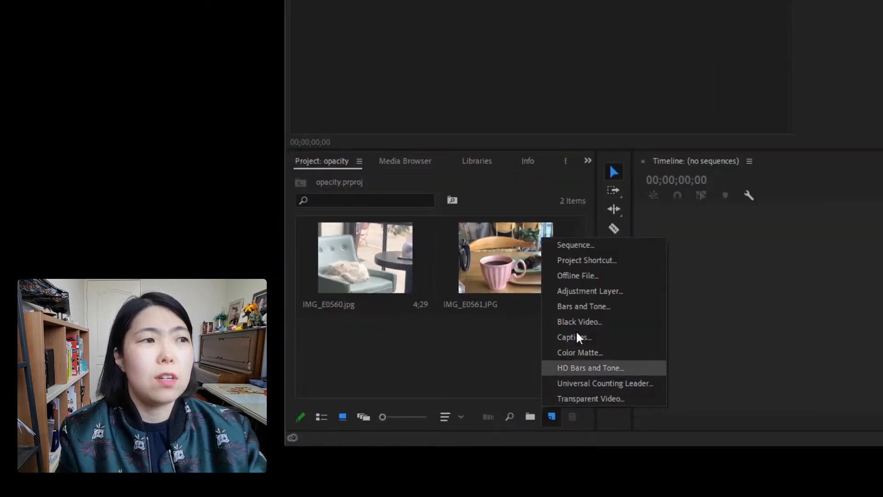
left_click(607, 244)
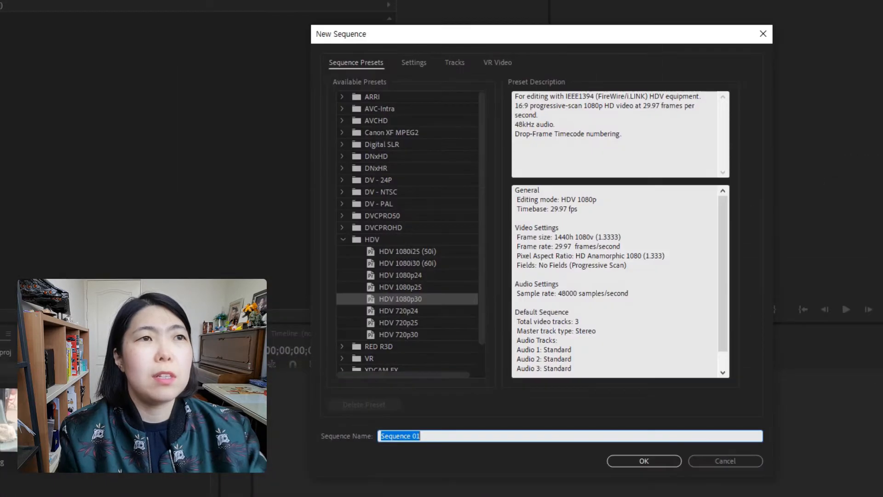
left_click(423, 65)
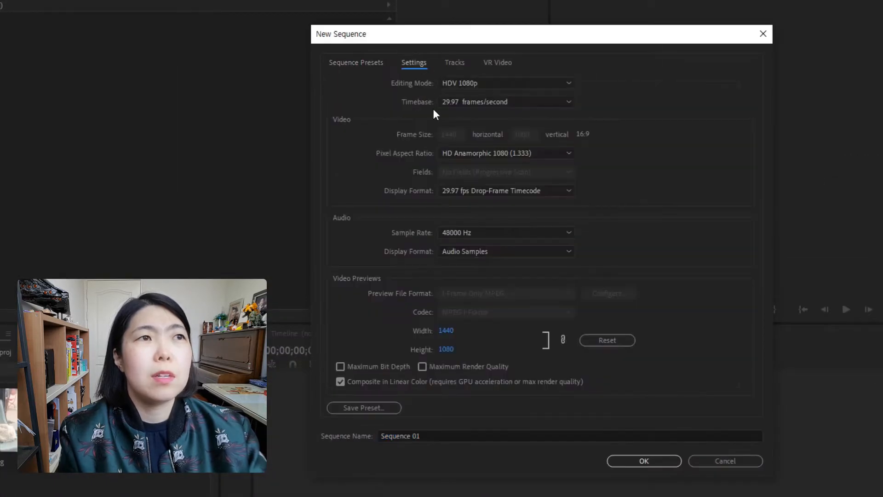
left_click(569, 83)
left_click(499, 98)
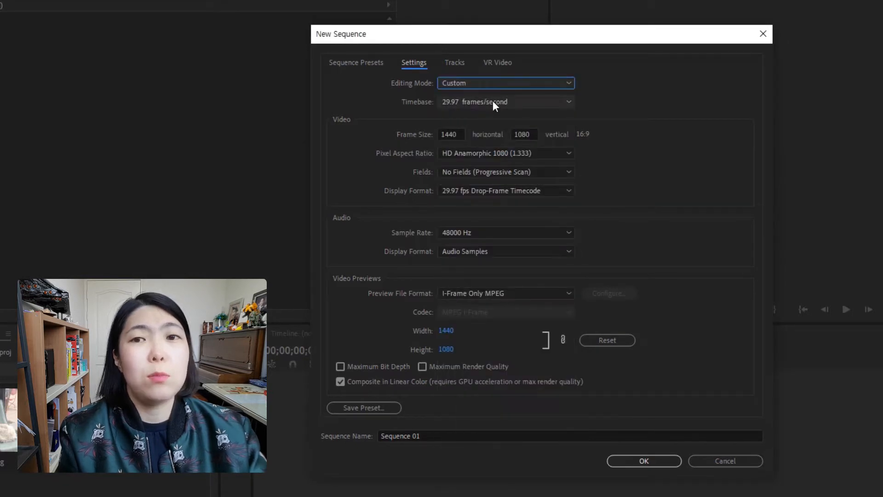
left_click(569, 102)
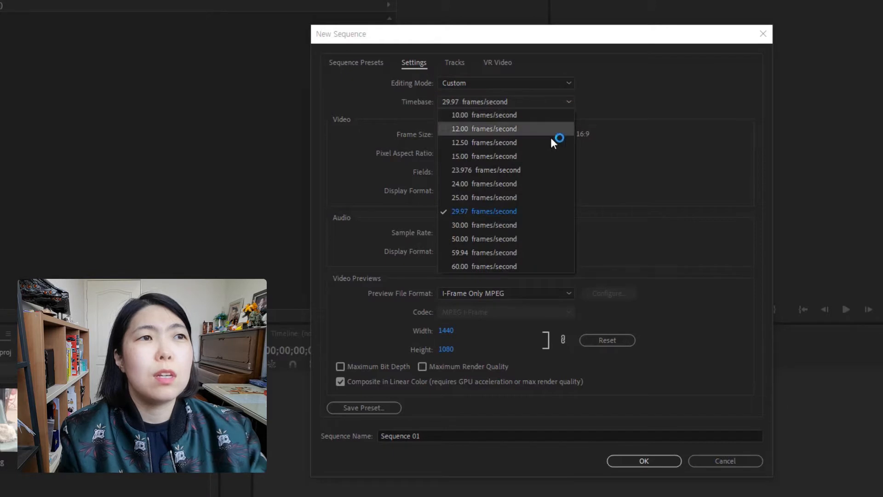
left_click(514, 227)
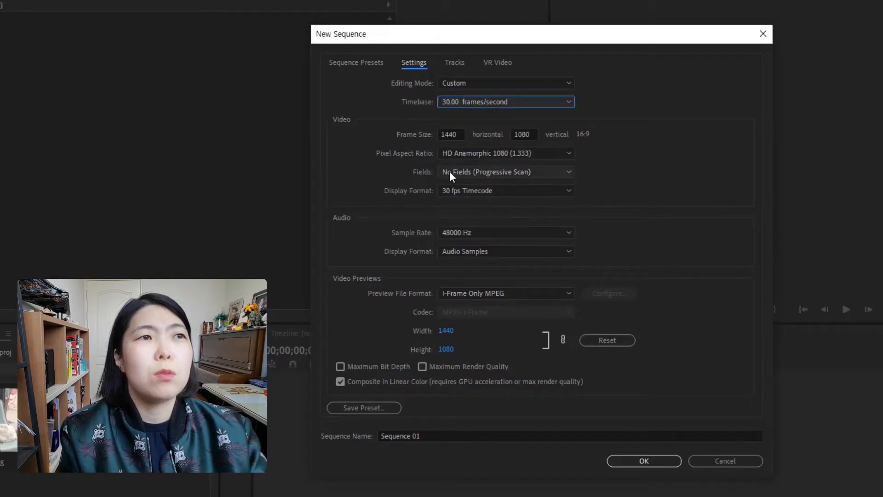
Set the pixel aspect ratio to Square Pixels (1.0) and the horizontal frame size to 1920, and create the sequence.
left_click(568, 191)
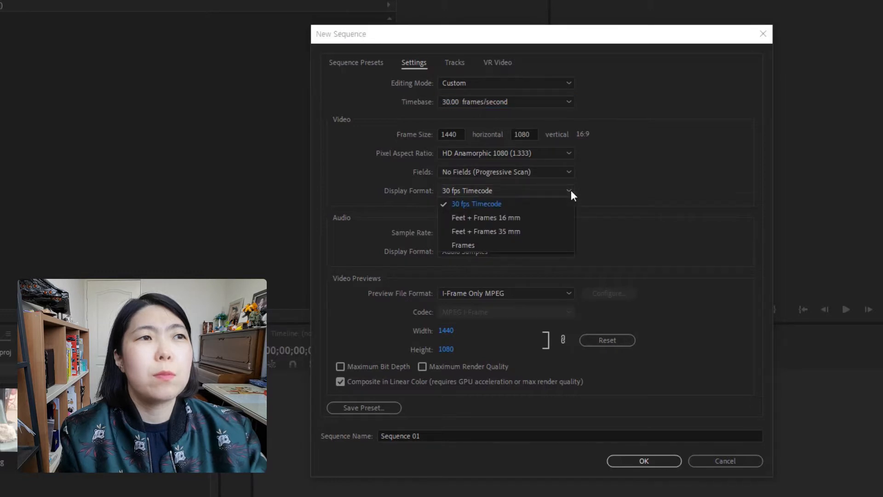
left_click(570, 190)
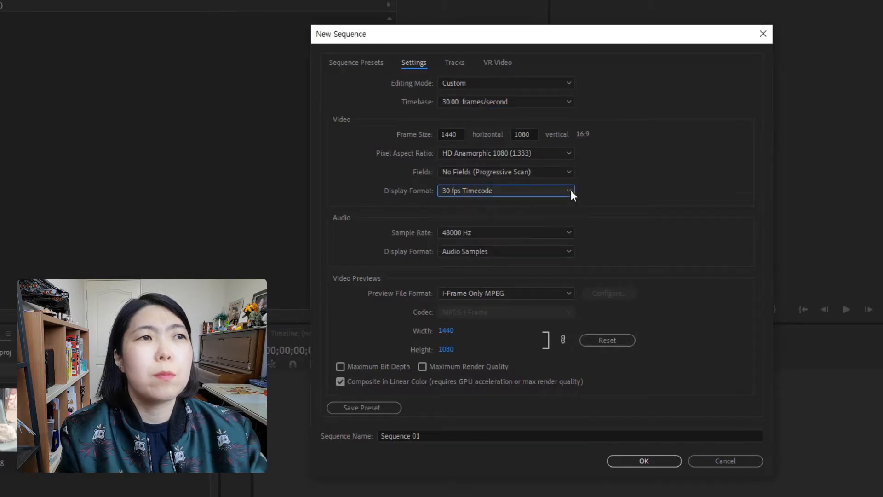
left_click(570, 152)
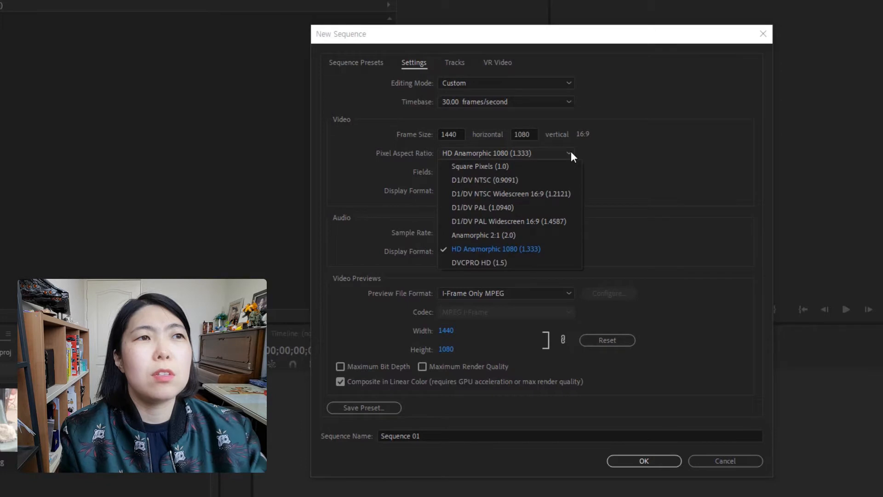
left_click(558, 167)
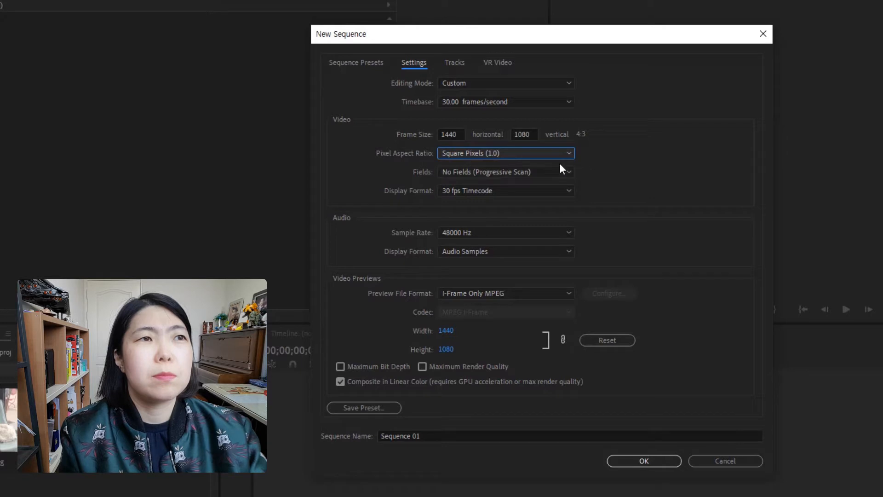
double_click(455, 134)
type("1")
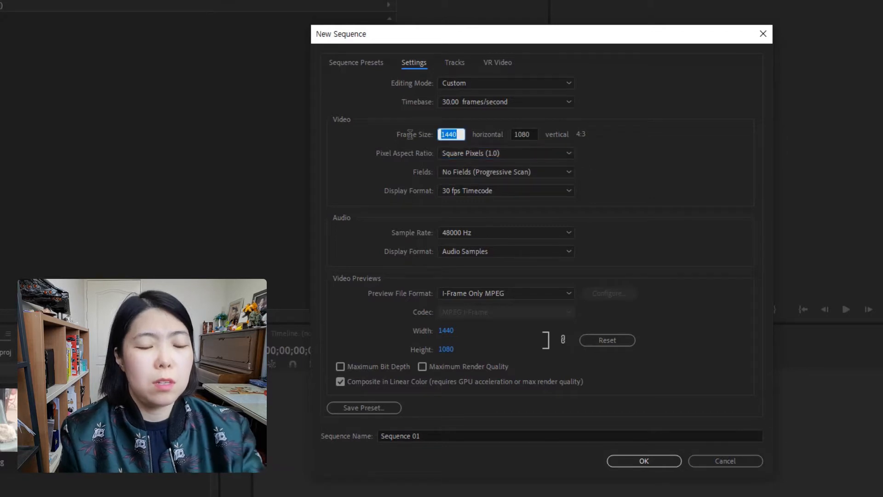
type("920")
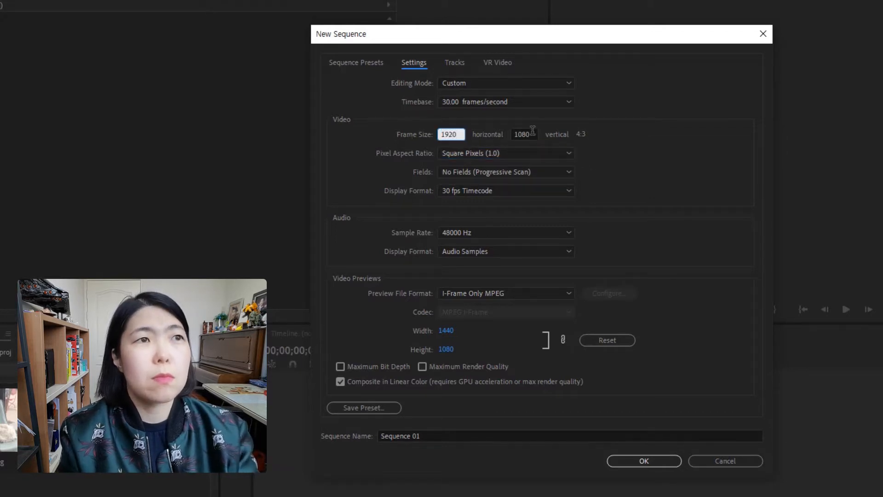
key("Return")
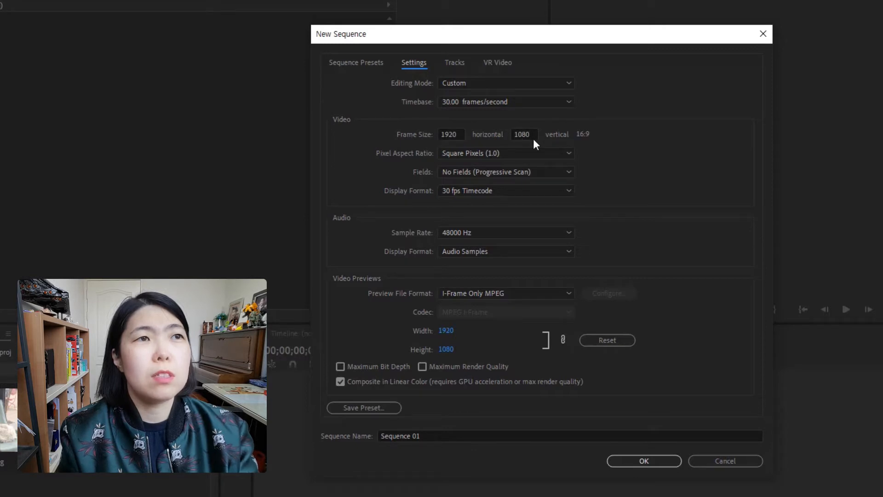
left_click(653, 464)
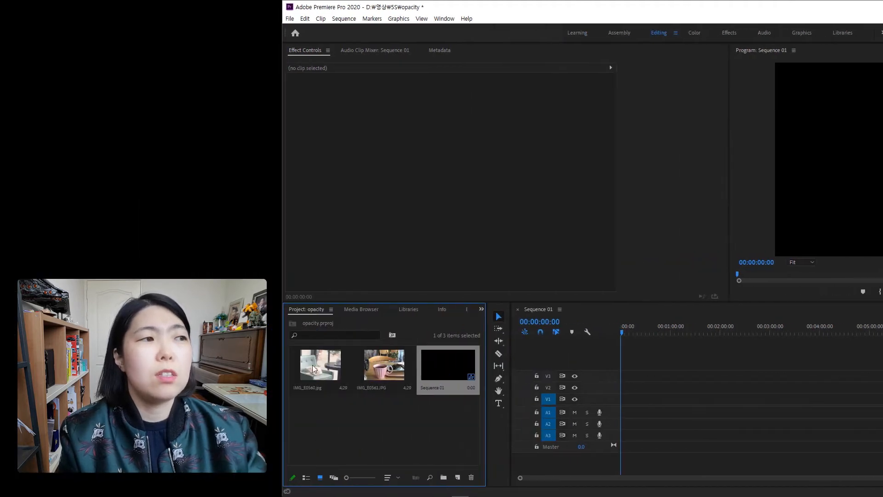
Place the IMG_E0560.jpg image on video track V1 at the start of the sequence.
left_click(313, 368)
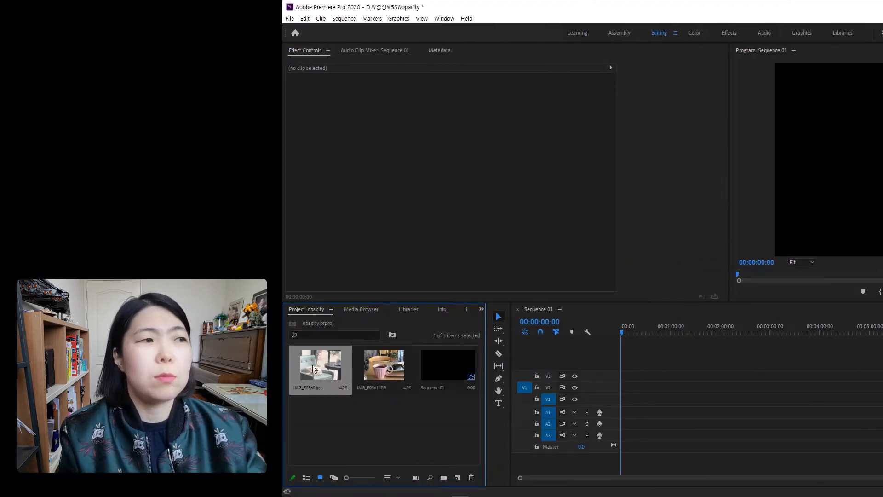
left_click_drag(314, 367, 622, 402)
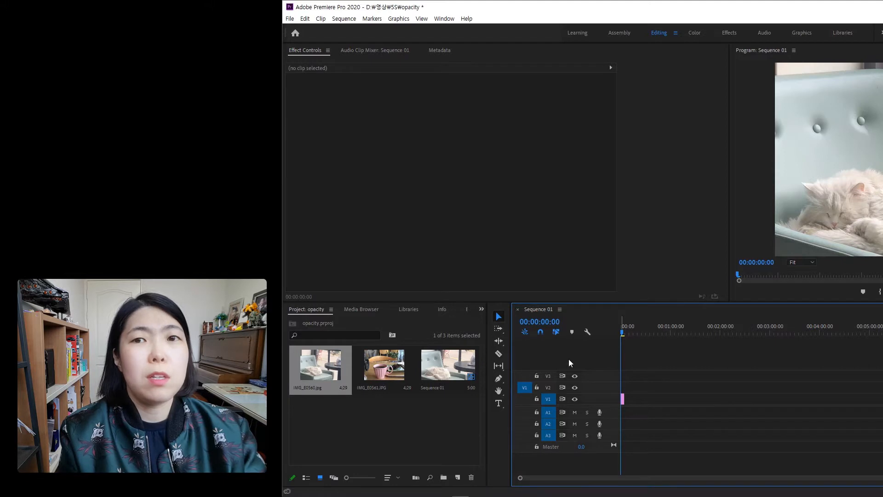
key("equal")
key("equal")
key("equal")
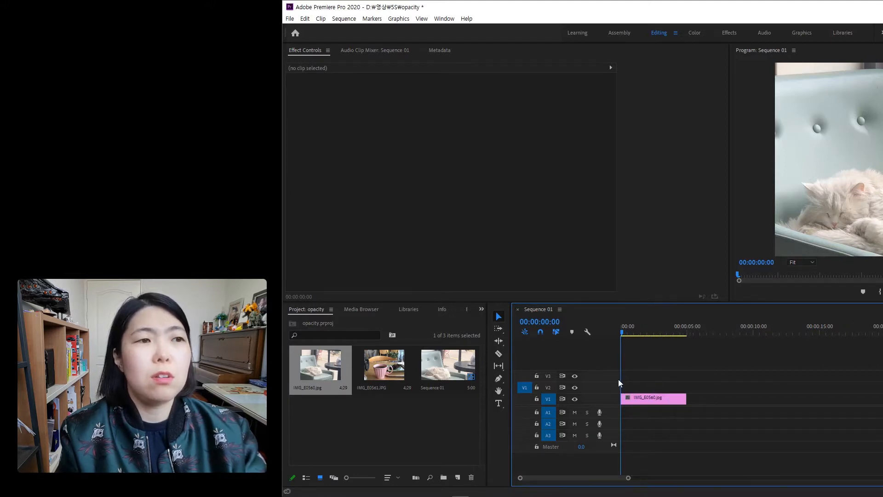
key("equal")
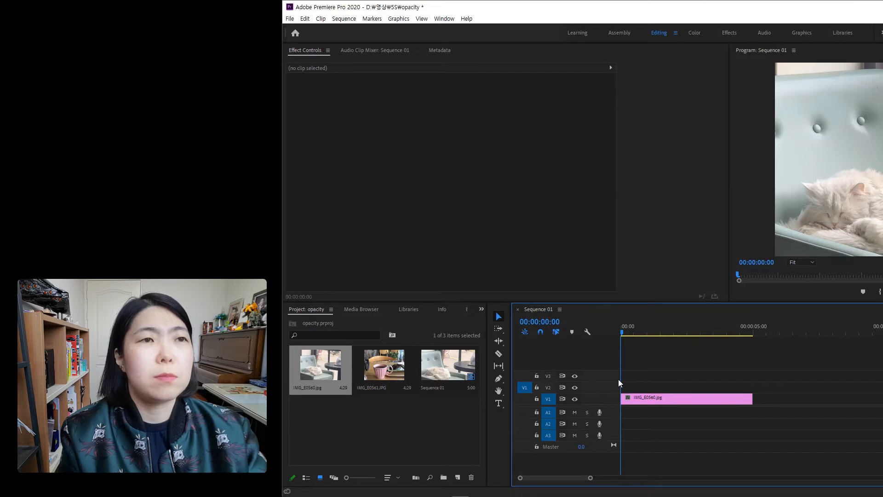
Place the IMG_E0561.JPG image on video track V1 directly after the IMG_E0560.jpg clip.
left_click(381, 371)
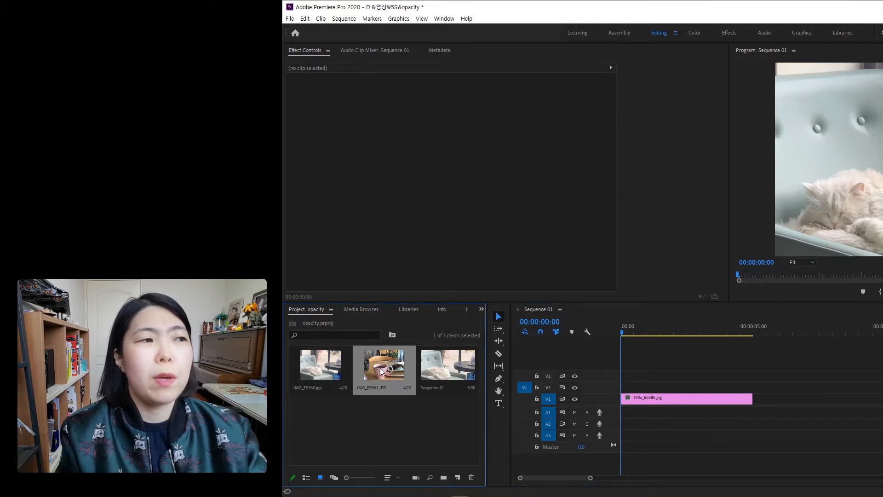
left_click_drag(381, 371, 758, 407)
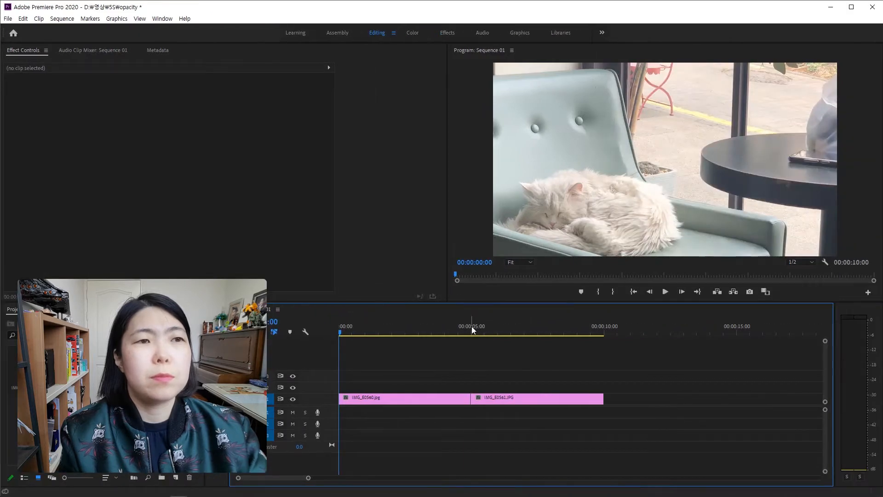
Scrub through the sequence to compare how the cat and coffee cup images fit the frame.
left_click(748, 329)
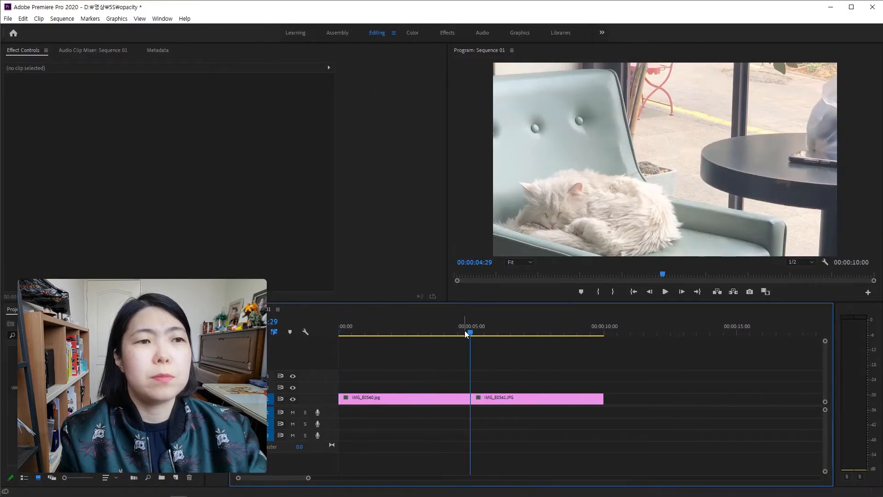
left_click_drag(465, 332, 531, 347)
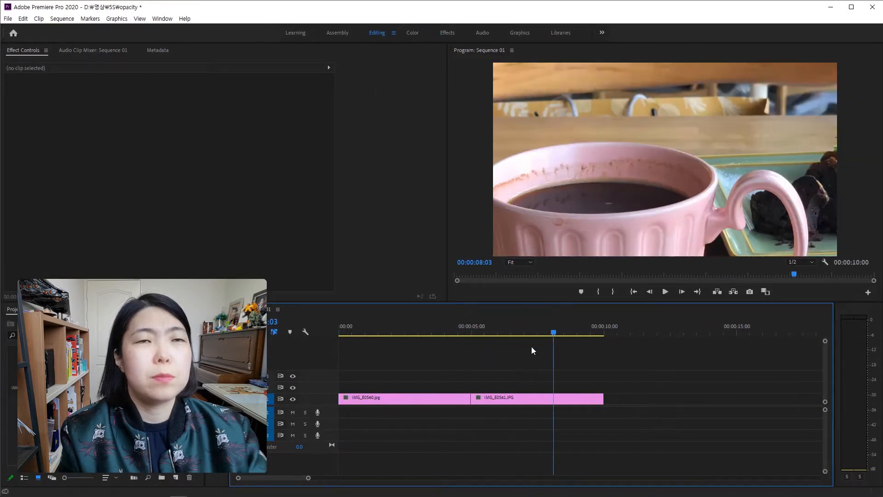
left_click(373, 336)
left_click(529, 363)
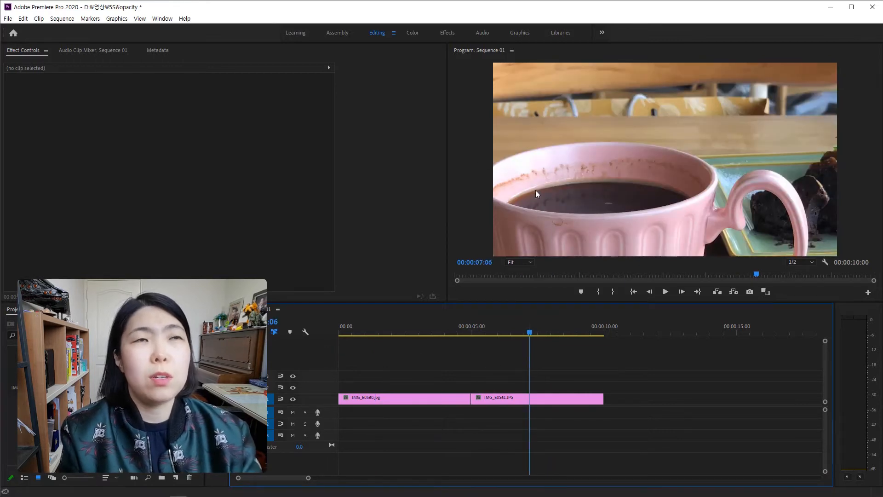
key("Right")
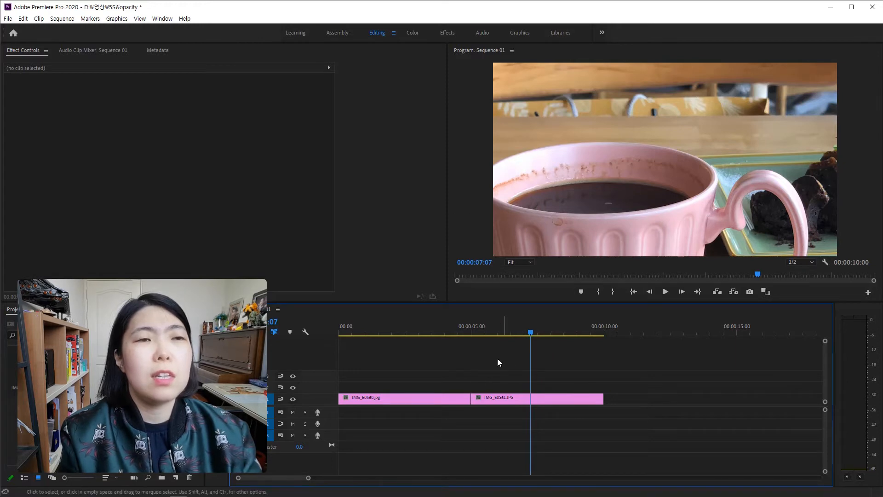
left_click(411, 331)
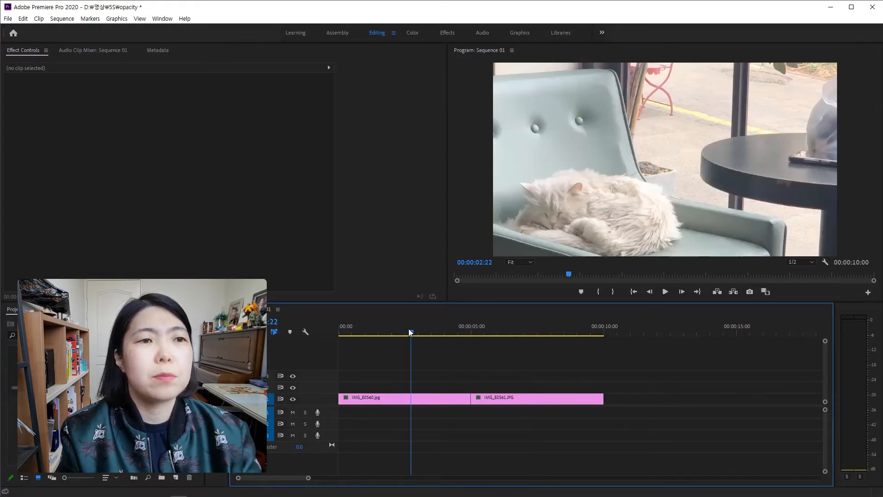
left_click(510, 338)
left_click_drag(509, 339, 441, 368)
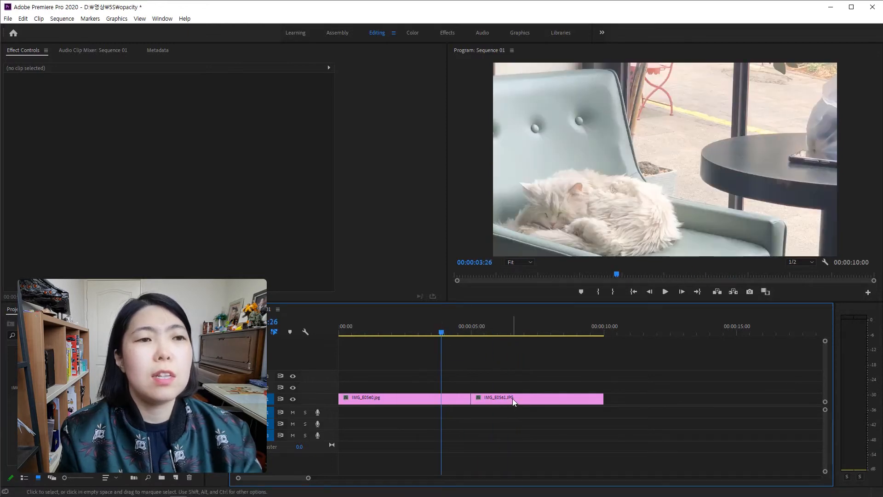
Select the Motion effect of the IMG_E0560.jpg clip to show its bounding frame in the preview.
left_click(408, 398)
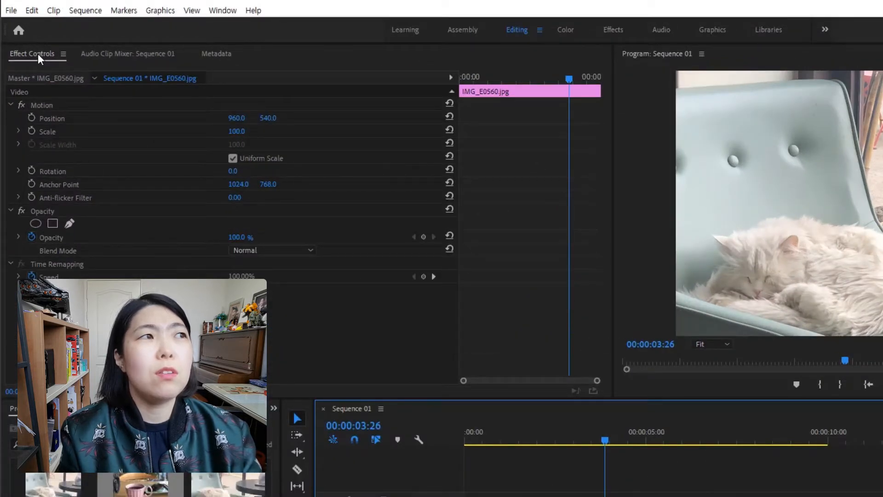
left_click(48, 107)
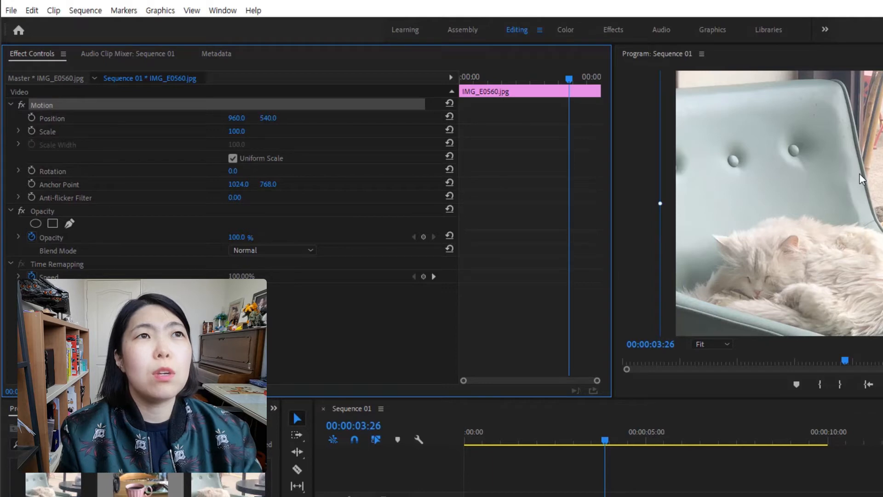
key("Right")
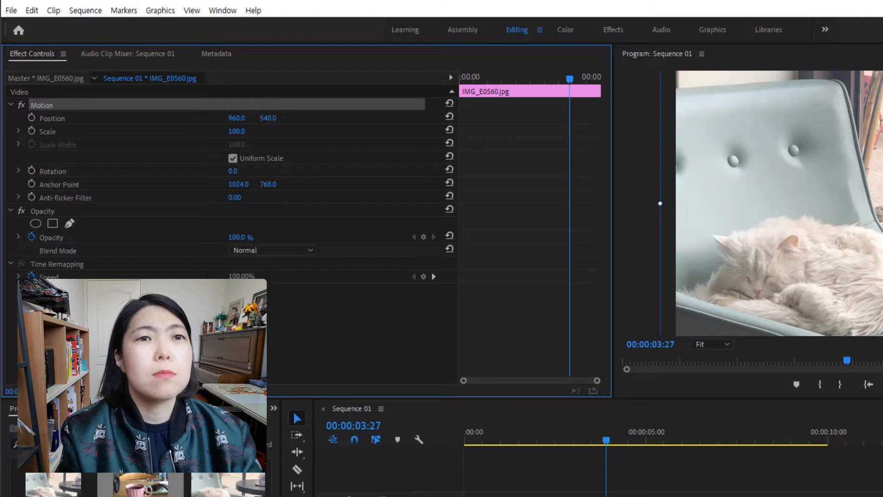
Enlarge the sequence preview area and set its zoom level to 25%.
left_click_drag(878, 463, 878, 473)
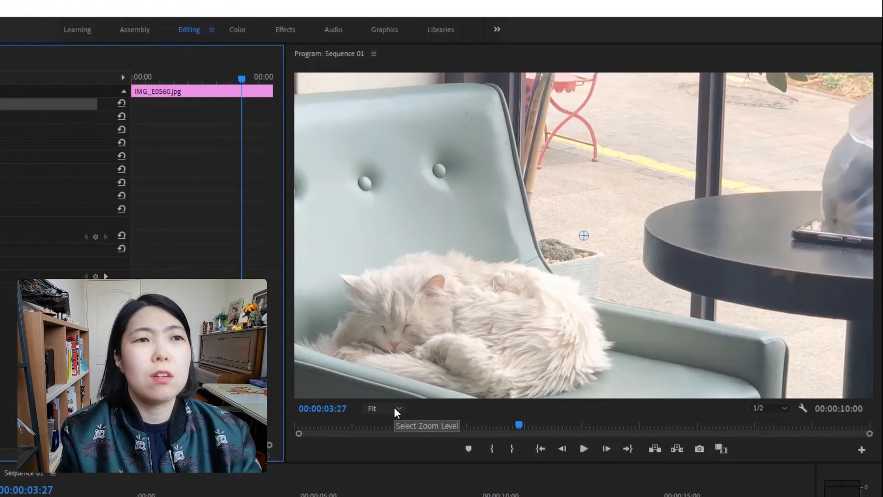
left_click(526, 407)
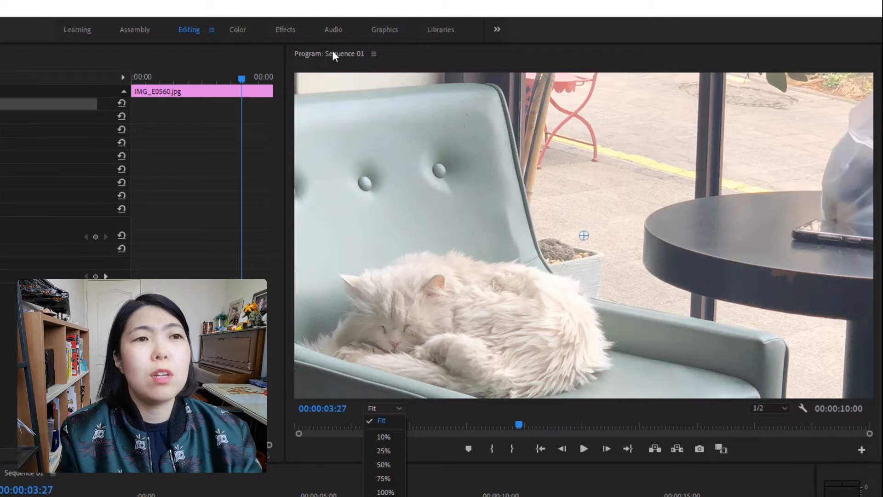
left_click(388, 465)
left_click(396, 410)
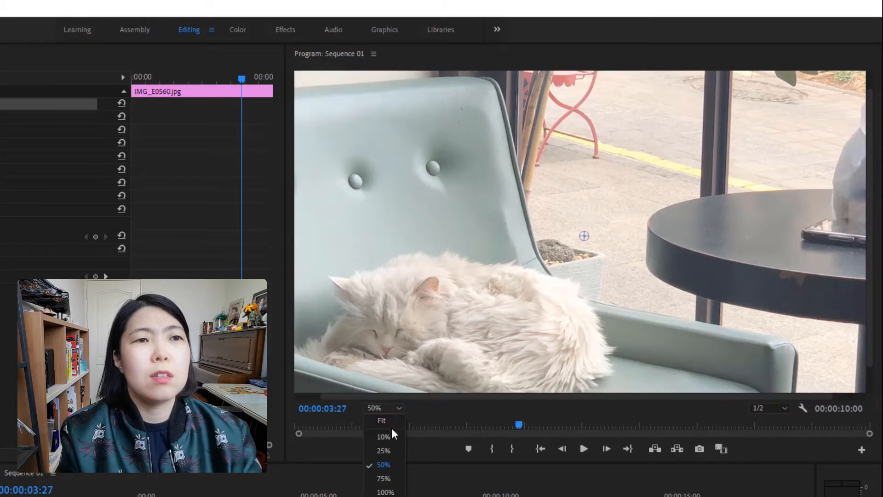
left_click(386, 450)
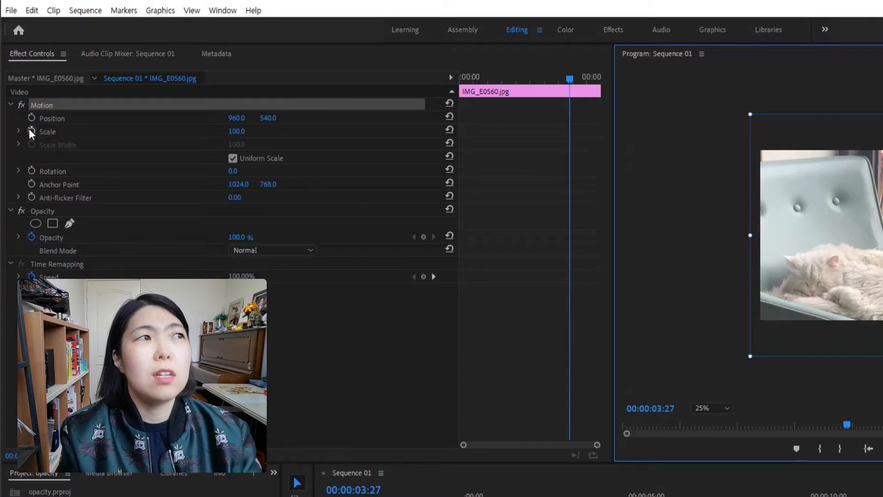
Set the scale of the IMG_E0560.jpg clip to 95.
left_click(236, 132)
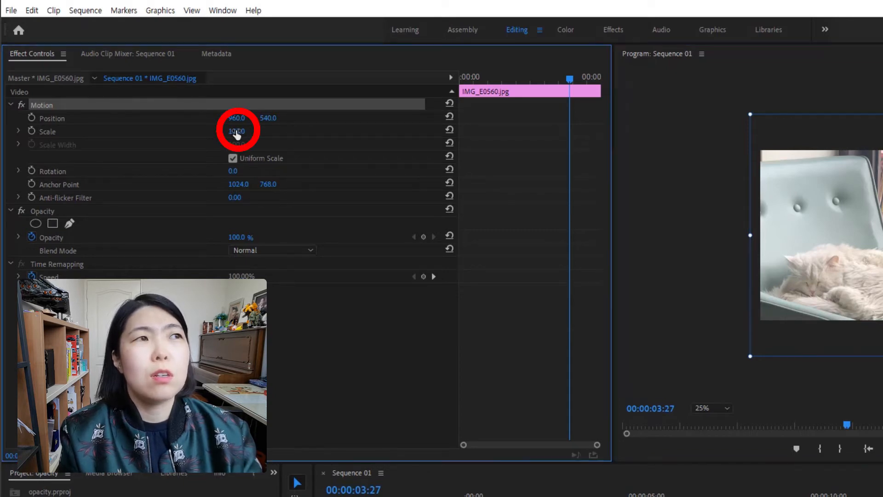
mouse_move(236, 131)
left_mouse_down()
mouse_move(274, 131)
mouse_move(224, 131)
mouse_move(234, 131)
left_mouse_up()
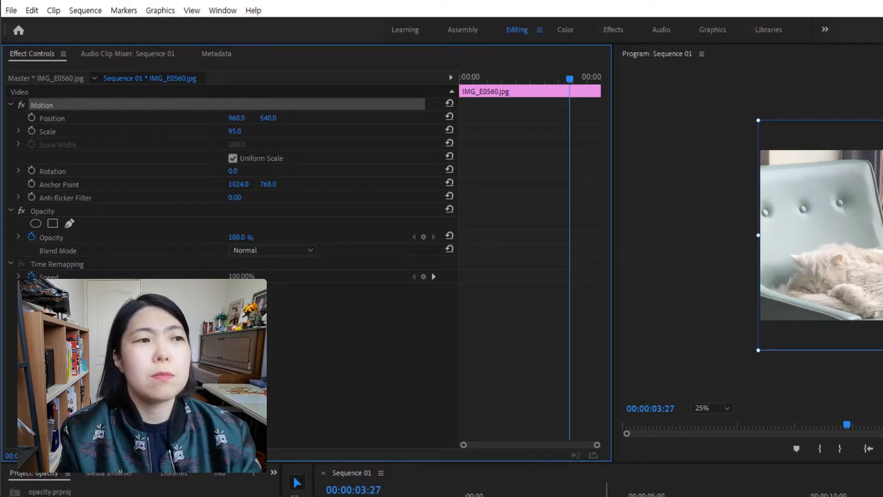
Set the IMG_E0561.JPG clip's scale to 52 and its position to 957, 359.
left_click(600, 424)
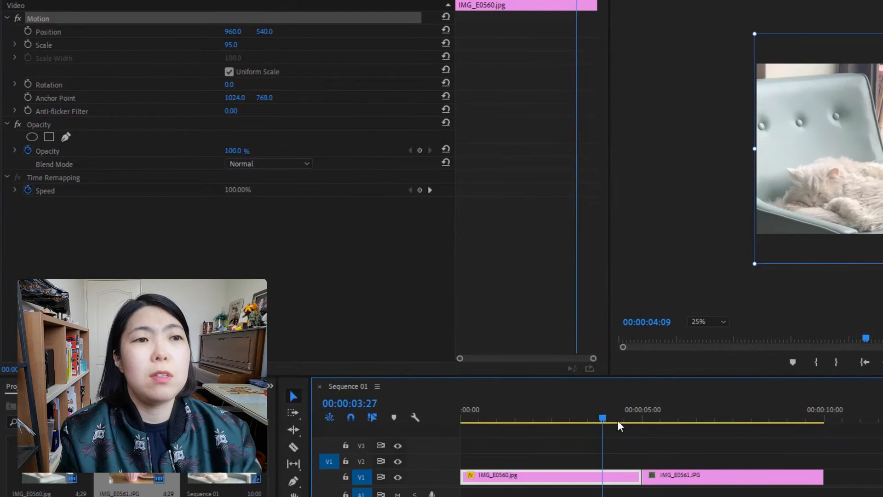
left_click_drag(618, 421, 697, 438)
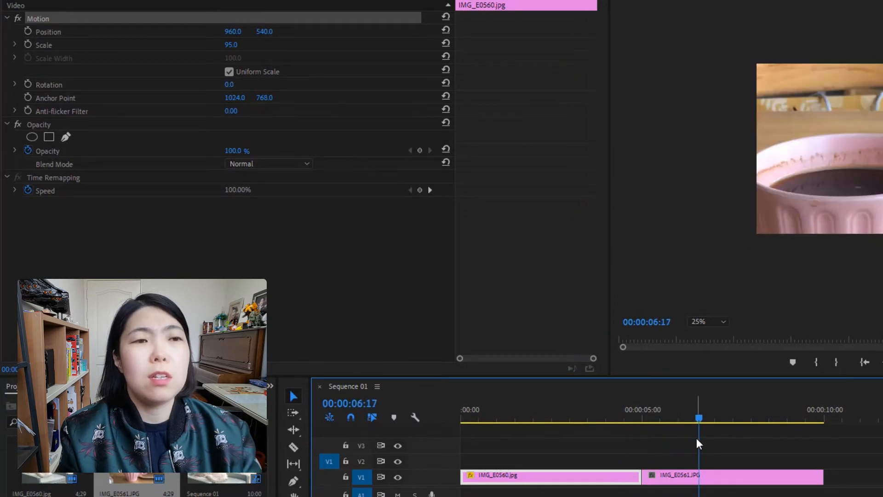
left_click(732, 476)
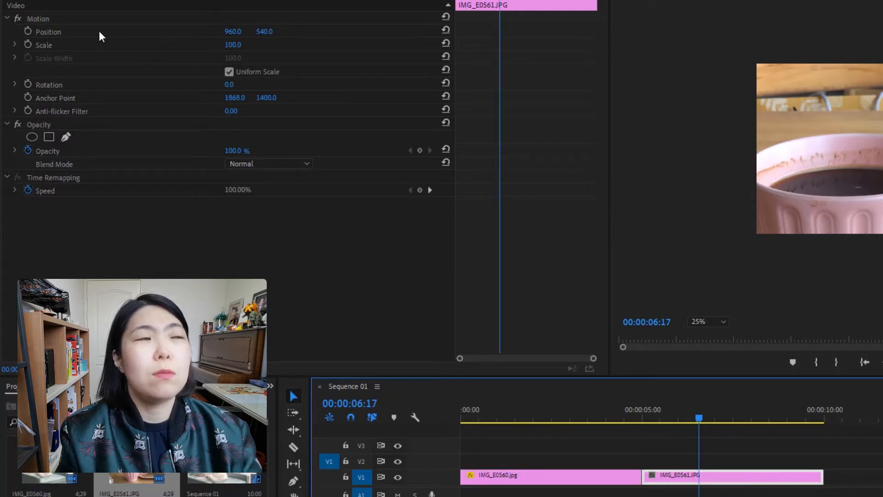
left_click(38, 18)
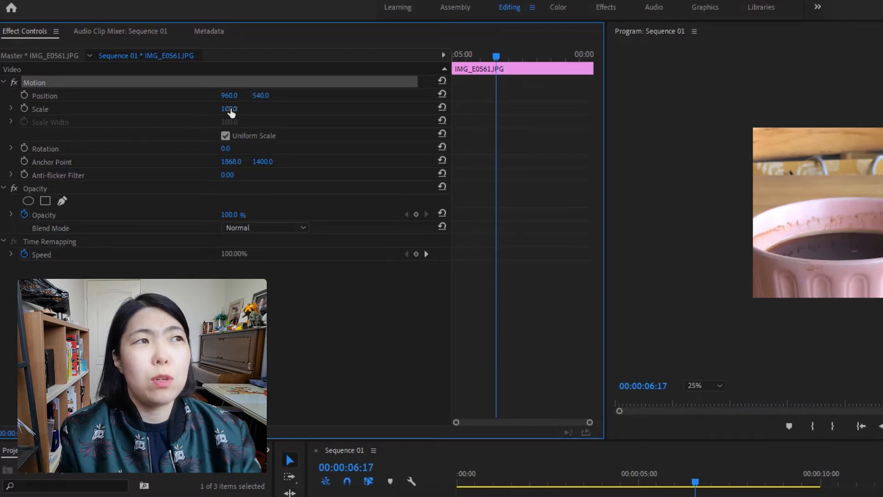
left_click_drag(229, 109, 199, 109)
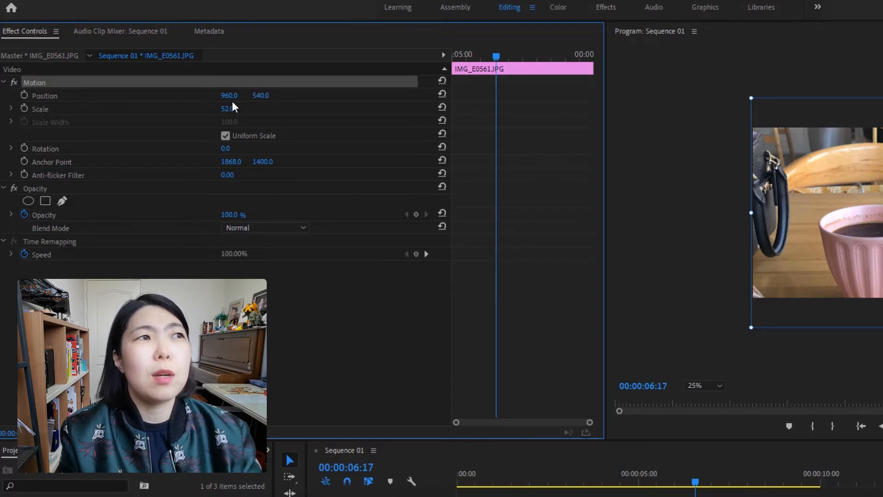
mouse_move(226, 96)
left_mouse_down()
mouse_move(237, 96)
mouse_move(136, 96)
mouse_move(265, 98)
mouse_move(184, 98)
mouse_move(242, 98)
mouse_move(210, 98)
left_mouse_up()
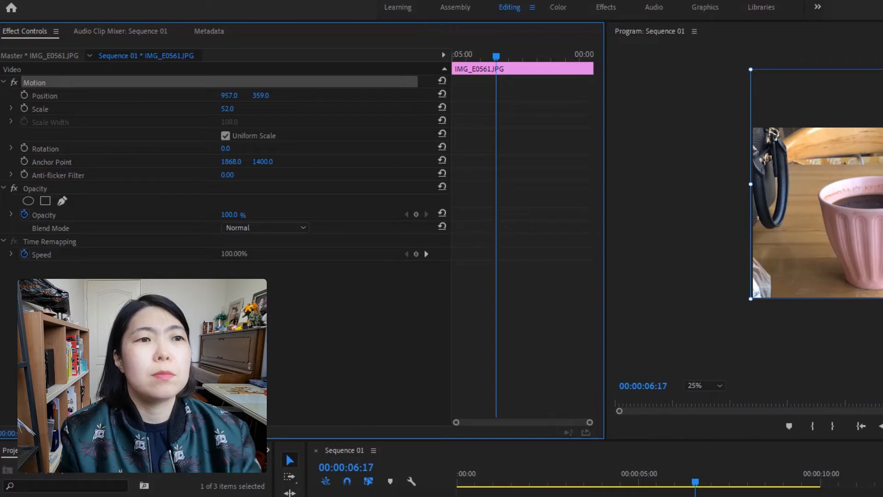
Select the IMG_E0560.jpg clip and scrub the sequence around the cut to review the reframed images.
left_click(294, 496)
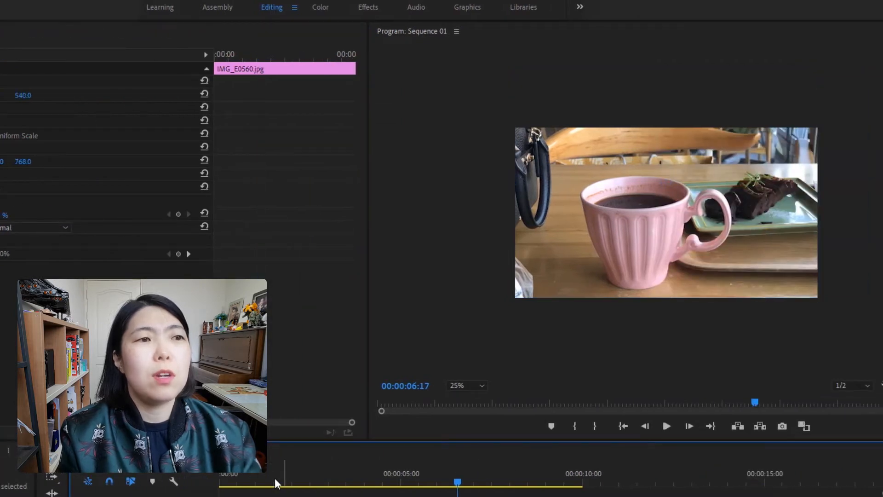
left_click_drag(275, 481, 470, 487)
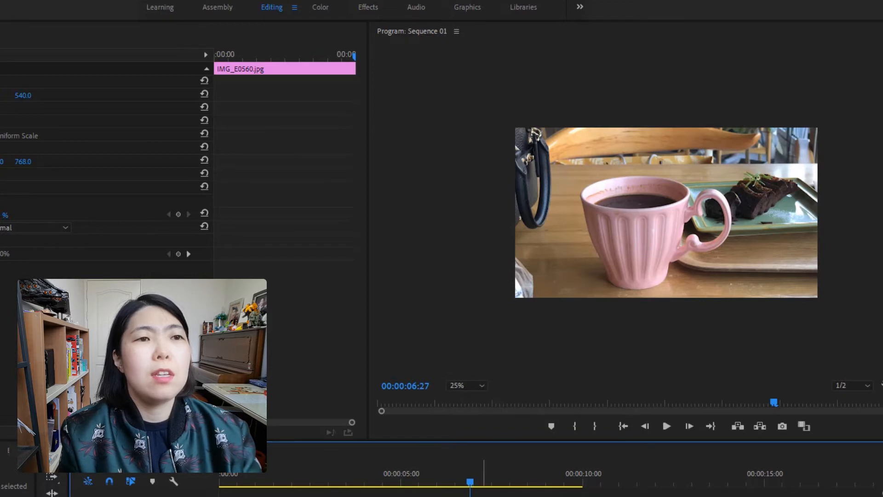
left_click_drag(469, 488, 404, 495)
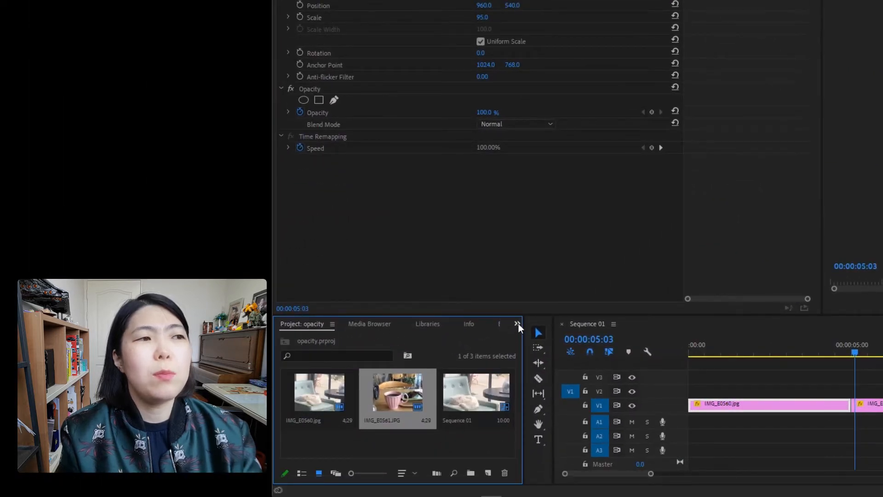
Bring up the effects library and choose the Editing workspace.
left_click(518, 324)
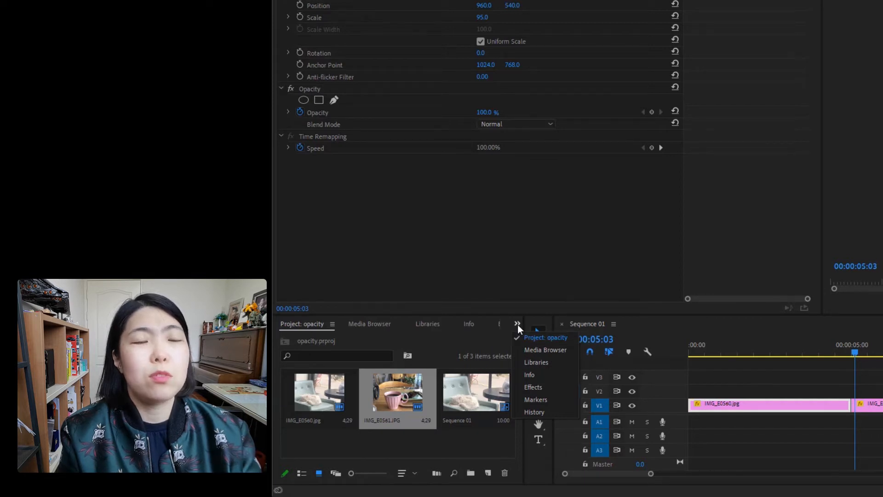
left_click(548, 388)
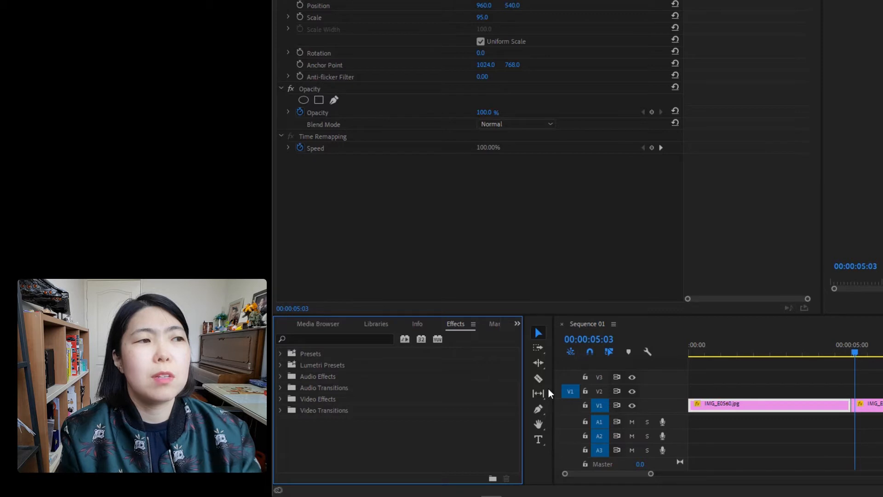
left_click(517, 323)
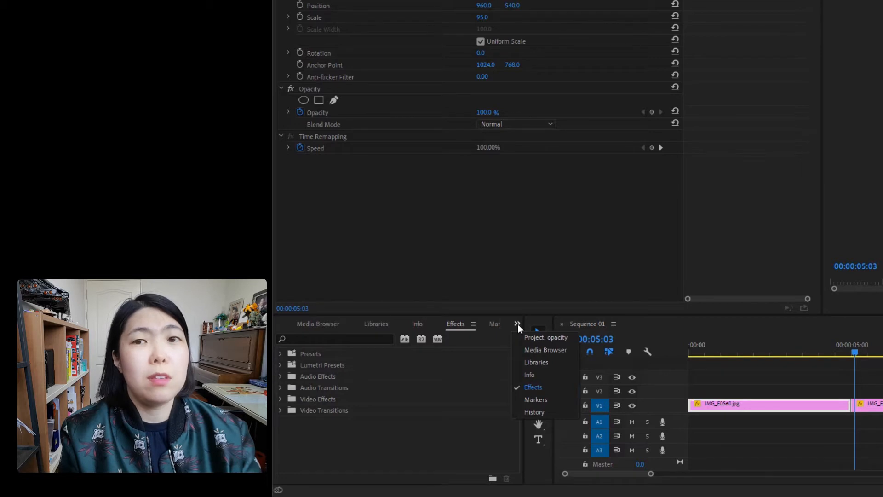
left_click(471, 22)
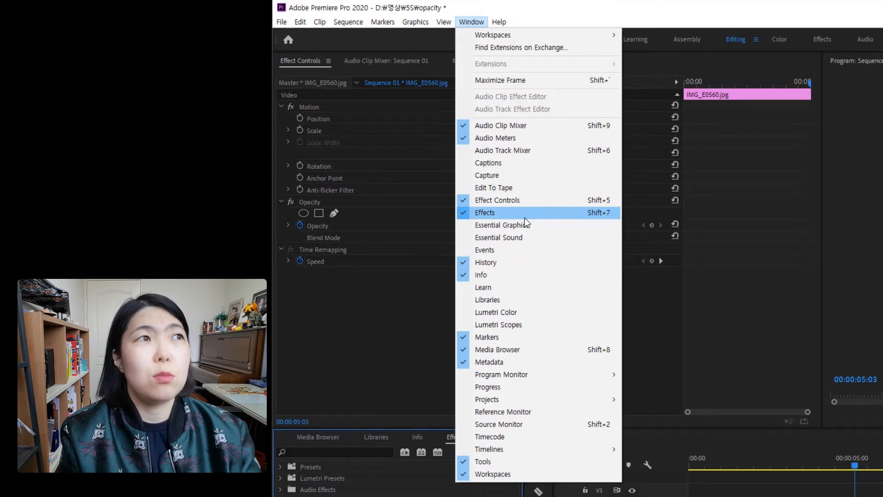
mouse_move(502, 36)
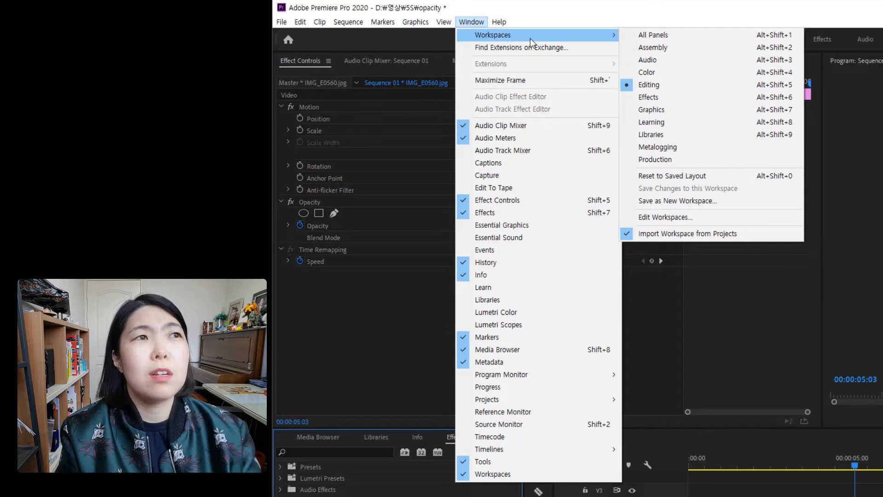
left_click(724, 88)
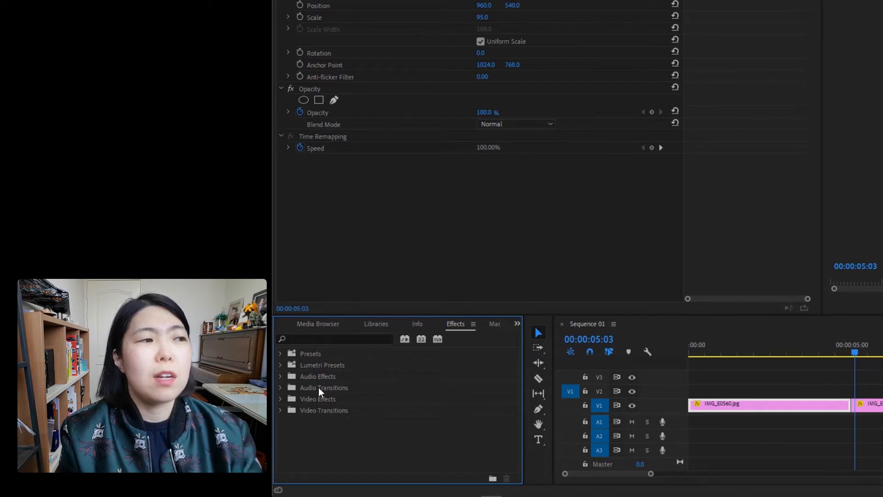
Expand the Video Transitions category in the effects library to browse its transition groups.
left_click(319, 413)
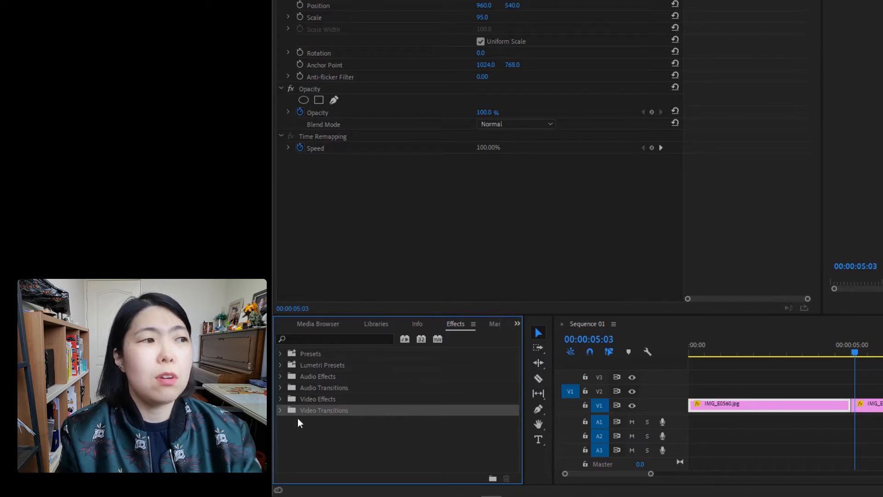
left_click(281, 411)
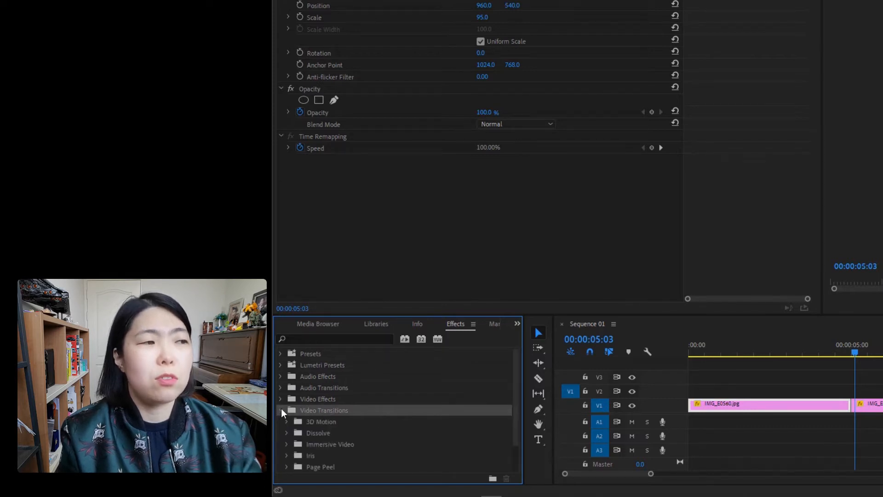
scroll(357, 425, "down", 3)
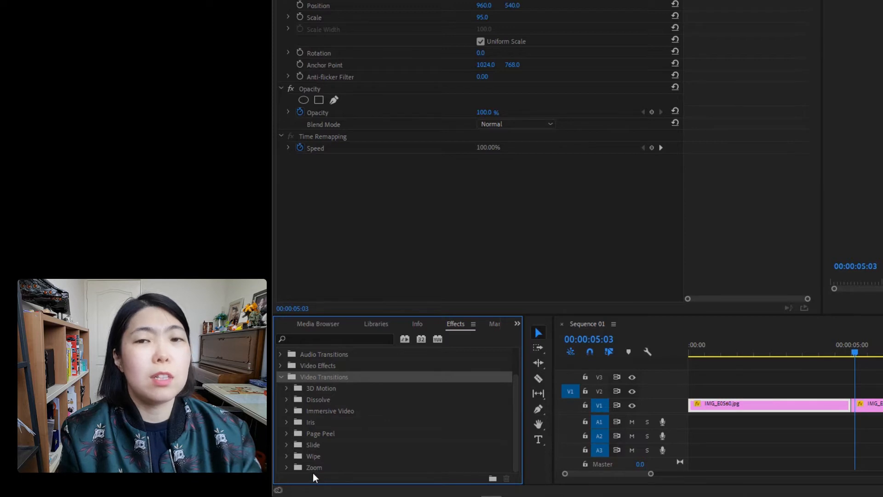
Apply the Cube Spin transition from the 3D Motion group at the cut between the two image clips.
left_click(286, 389)
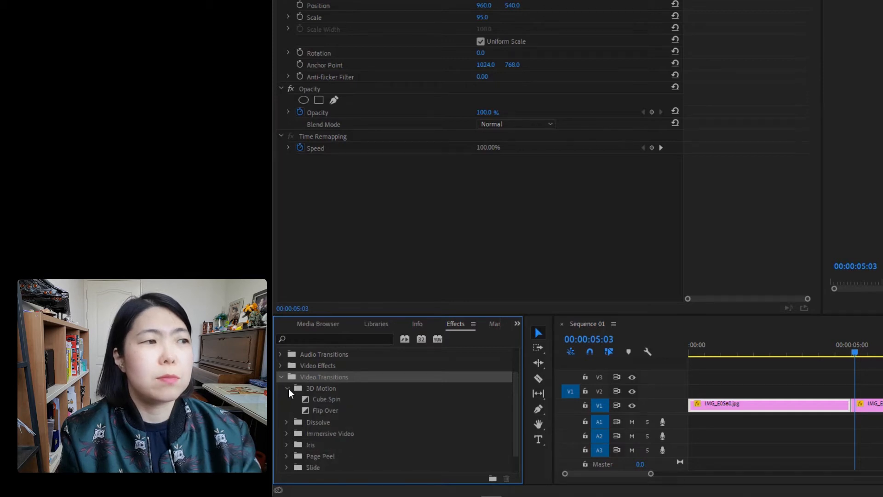
left_click(288, 388)
left_click(288, 388)
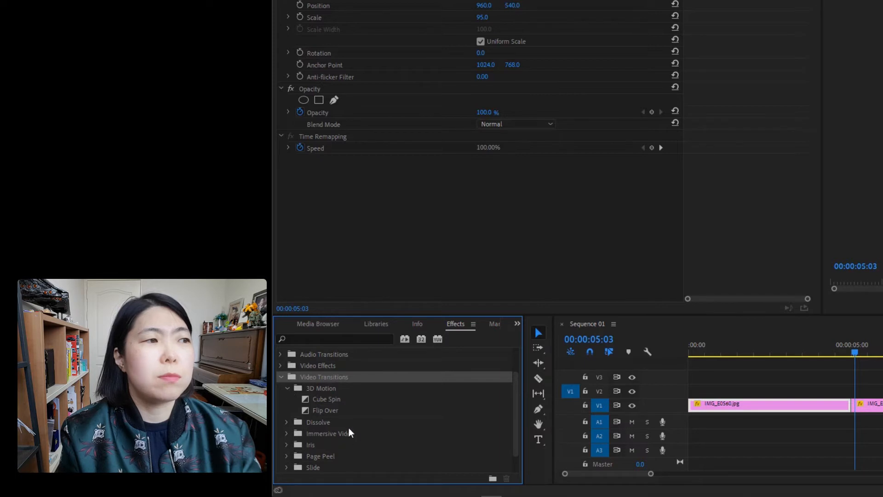
left_click(322, 401)
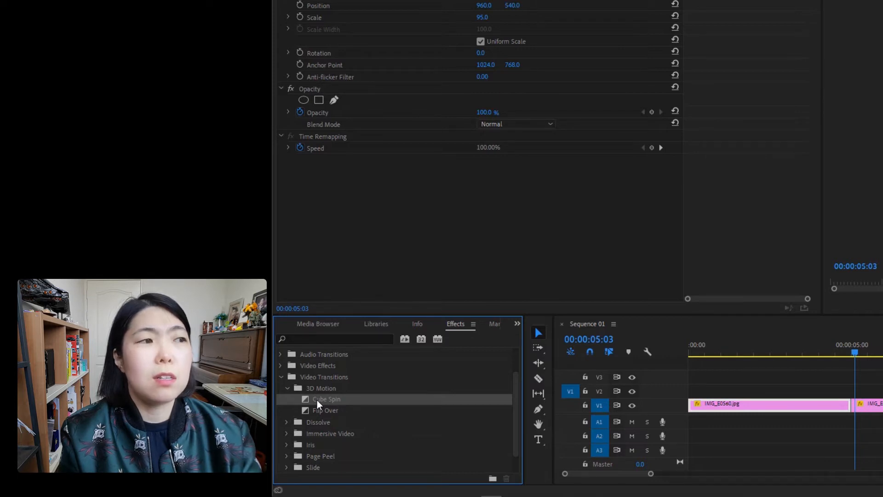
left_click_drag(317, 399, 852, 410)
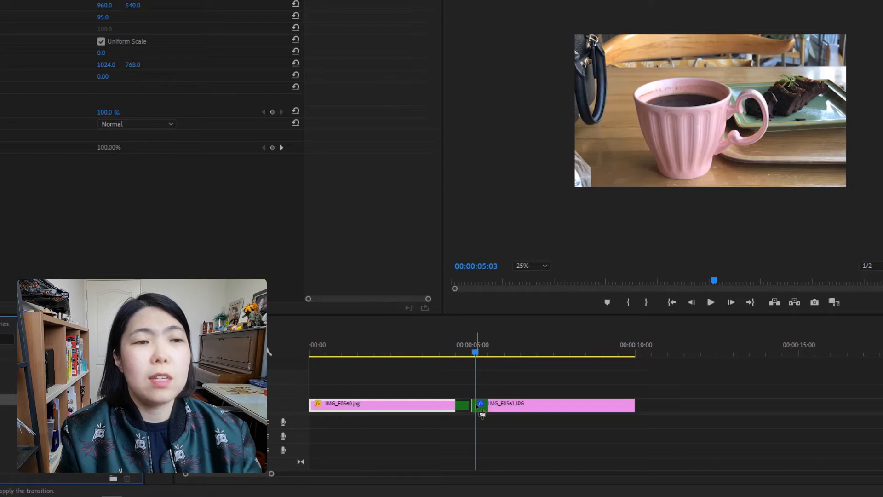
mouse_move(482, 414)
left_mouse_down()
mouse_move(460, 406)
mouse_move(477, 412)
left_mouse_up()
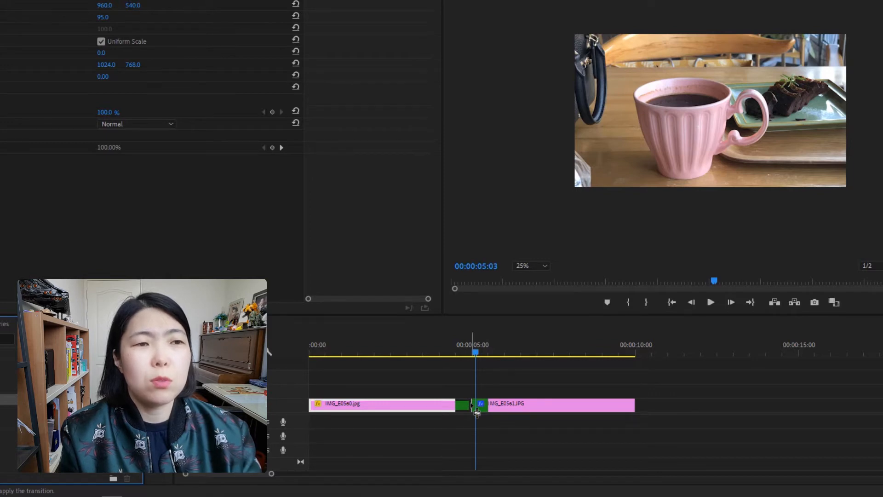
left_click_drag(476, 411, 476, 411)
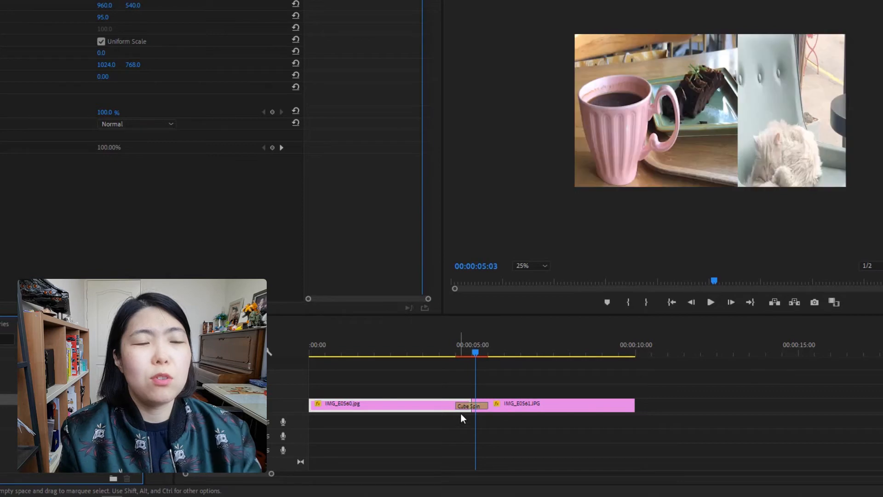
Play and scrub the sequence across the cut to preview the Cube Spin transition.
left_click(459, 385)
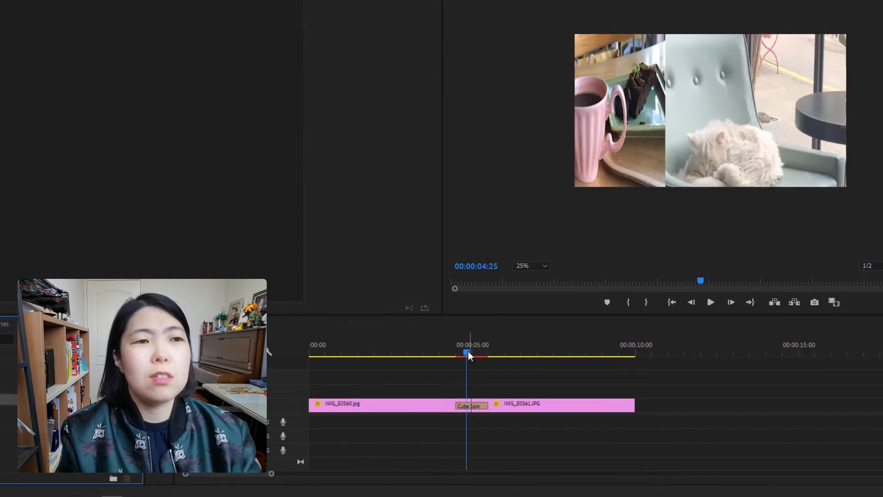
left_click(456, 352)
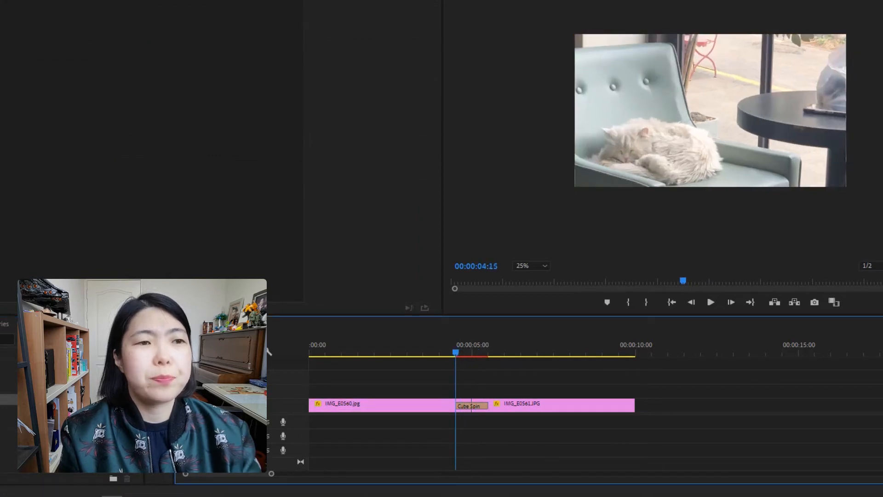
left_click(46, 2)
key("space")
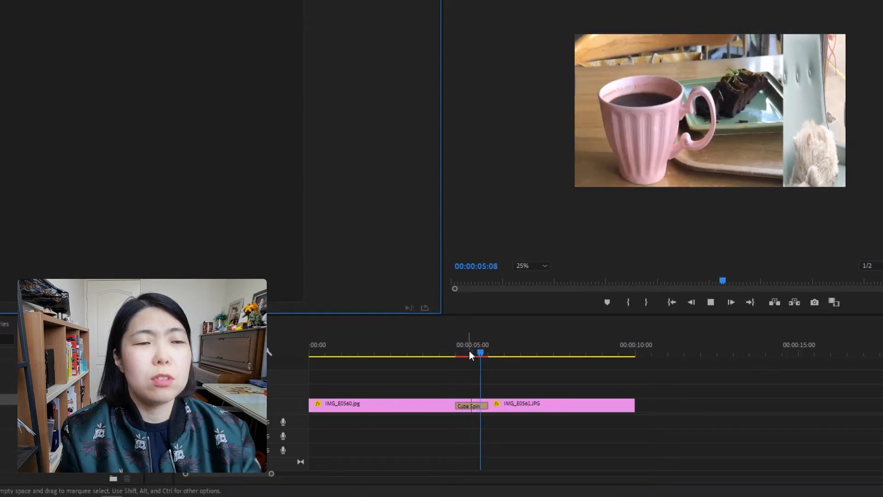
left_click(465, 352)
left_click_drag(465, 351, 456, 351)
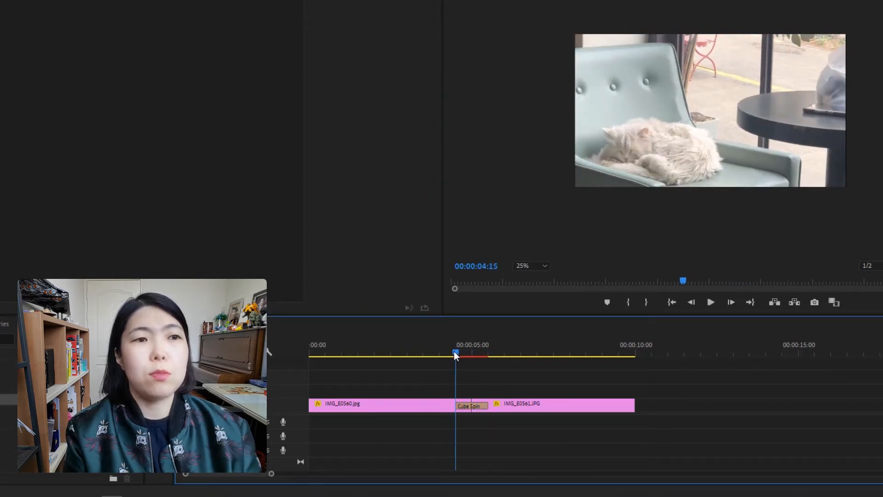
left_click_drag(454, 351, 451, 352)
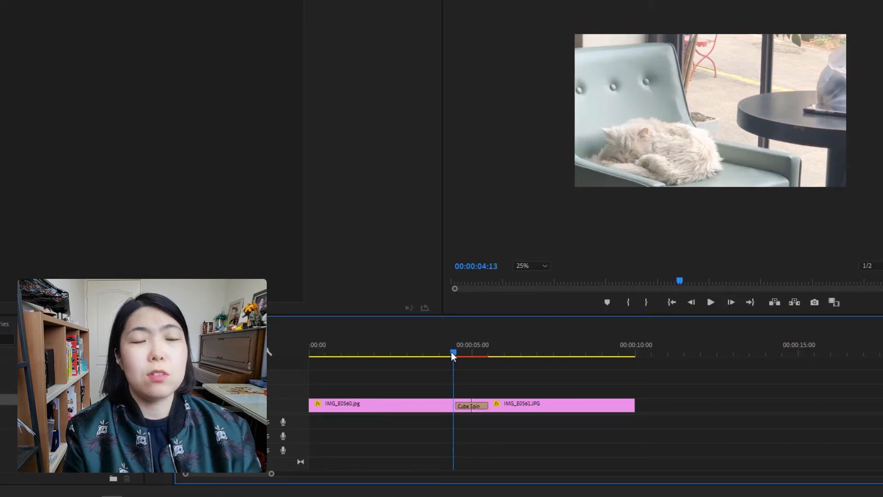
key("space")
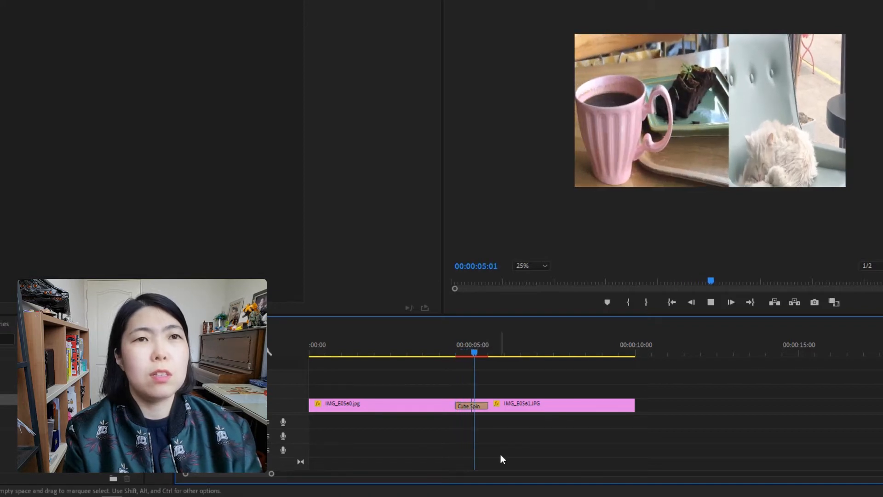
mouse_move(465, 346)
left_mouse_down()
mouse_move(452, 348)
mouse_move(490, 351)
mouse_move(453, 350)
mouse_move(477, 354)
left_mouse_up()
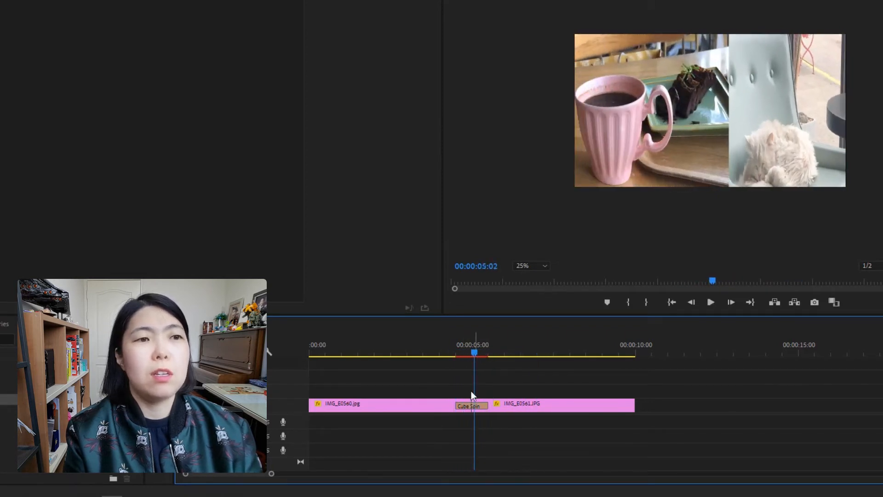
Select the Cube Spin transition, turn on its Reverse option and scrub through it to check the spin direction.
left_click(465, 407)
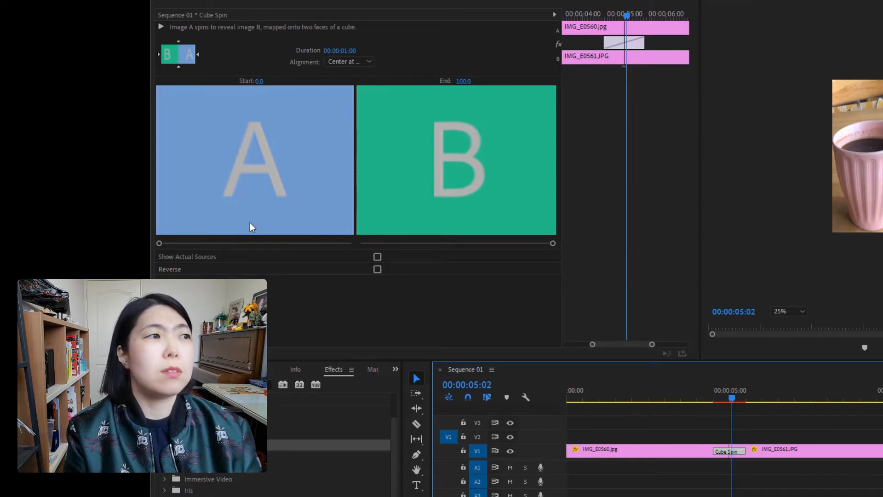
left_click_drag(712, 399, 740, 409)
left_click_drag(591, 412, 603, 459)
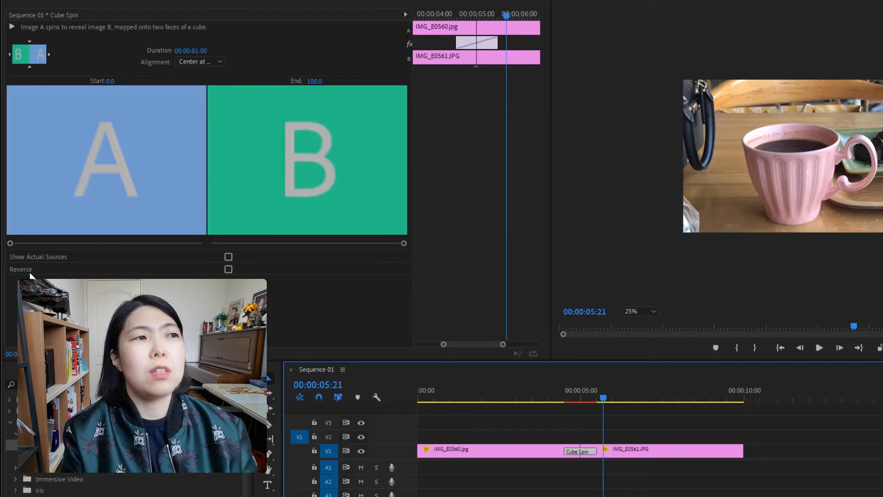
left_click(228, 269)
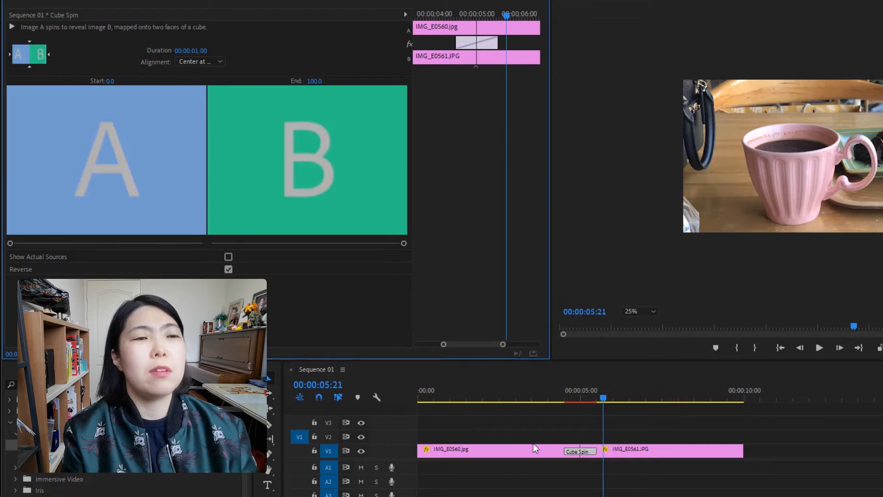
left_click(563, 395)
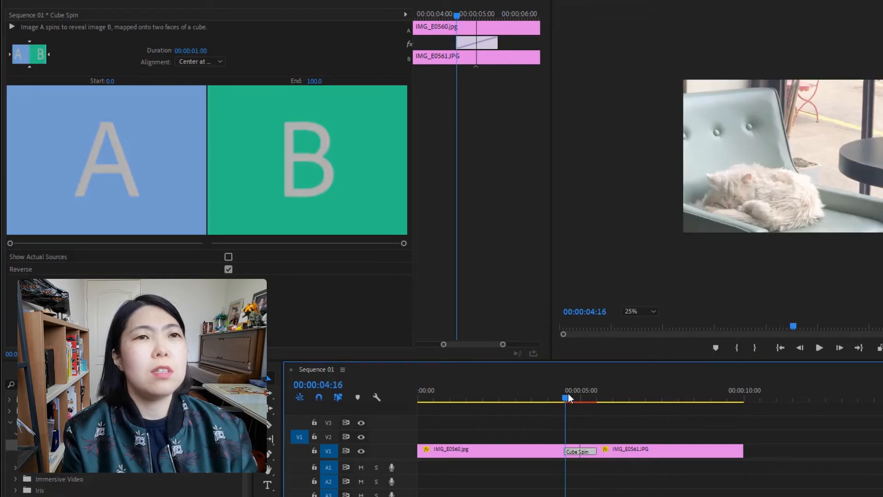
left_click_drag(568, 393, 595, 435)
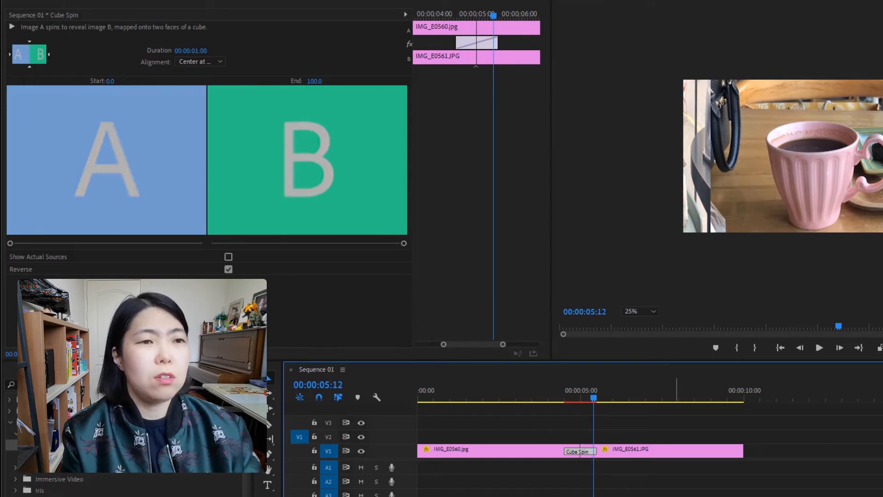
Toggle the Cube Spin's Reverse option to compare directions, leave it off and return the playhead to before the transition.
left_click(228, 269)
left_click(228, 269)
left_click(229, 269)
left_click(228, 269)
left_click(228, 269)
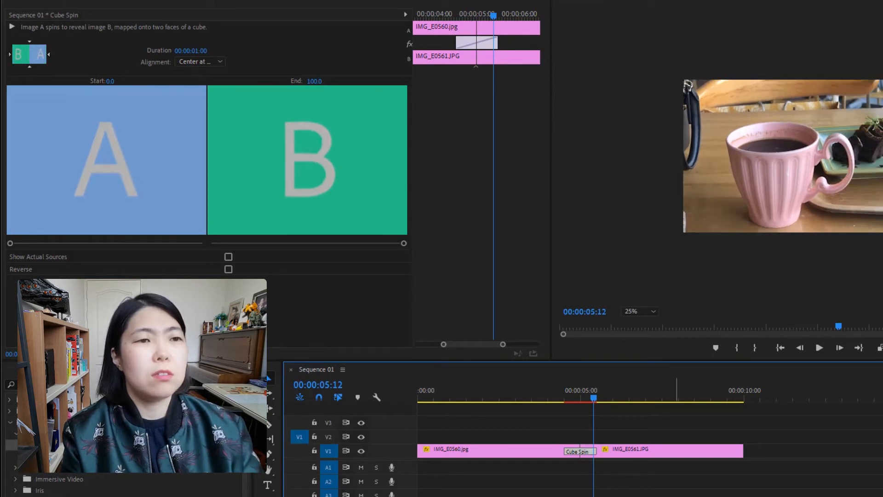
left_click(558, 396)
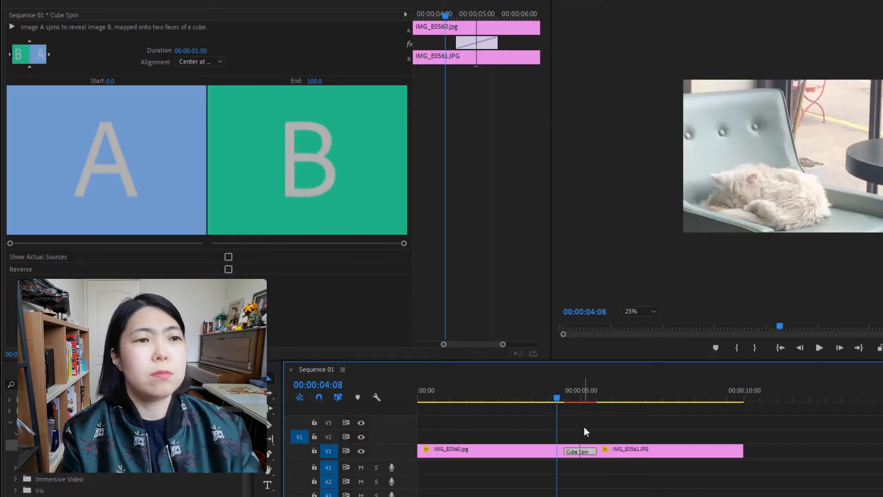
Replace the Cube Spin transition at the cut with Cross Dissolve from the Dissolve group.
key("Delete")
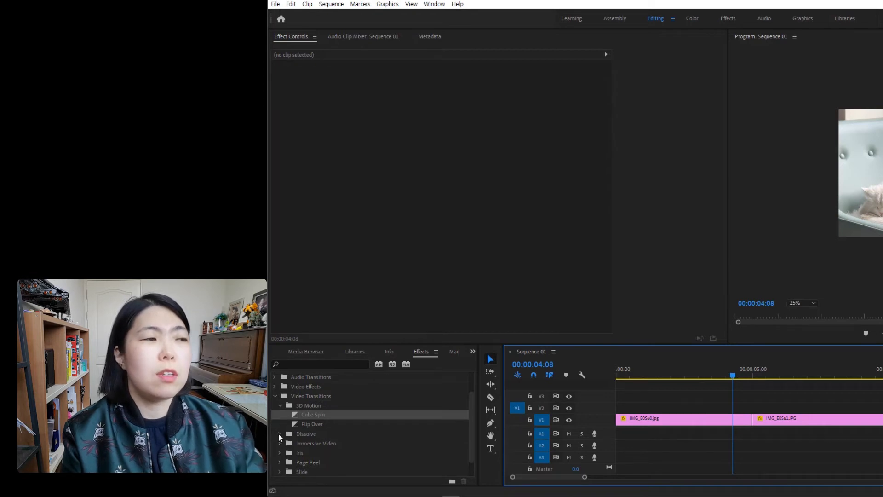
left_click(279, 434)
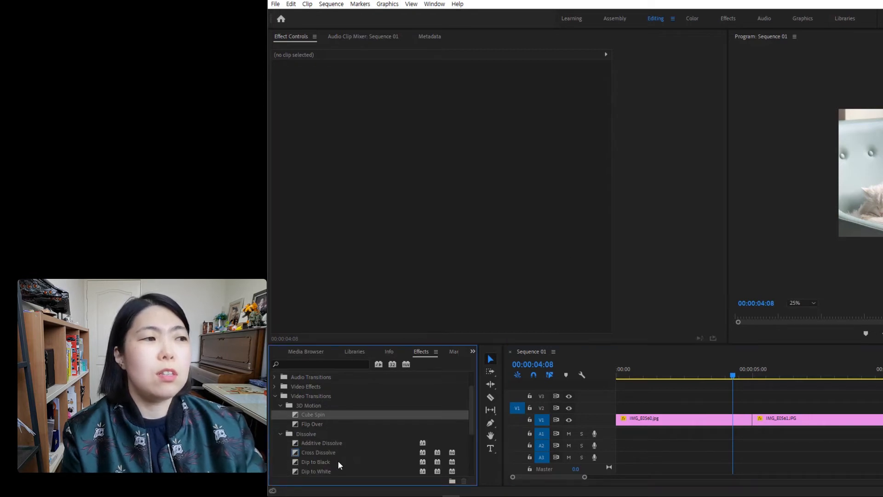
left_click(321, 452)
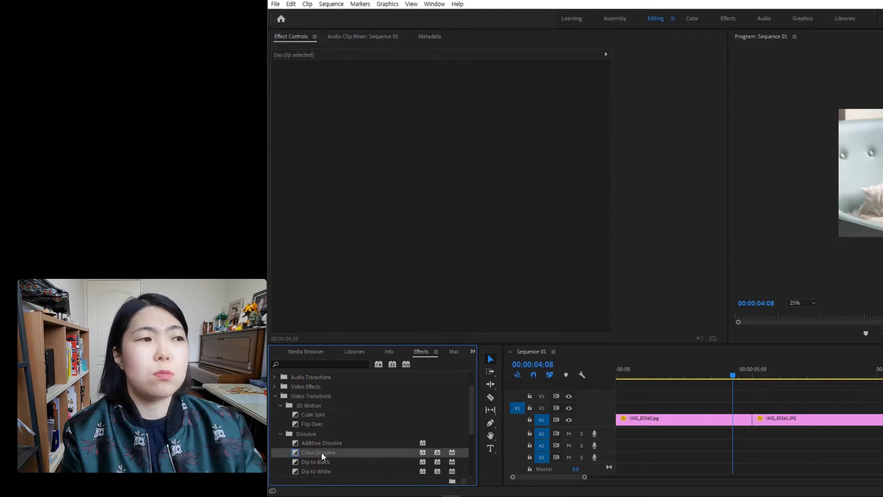
left_click_drag(324, 452, 757, 430)
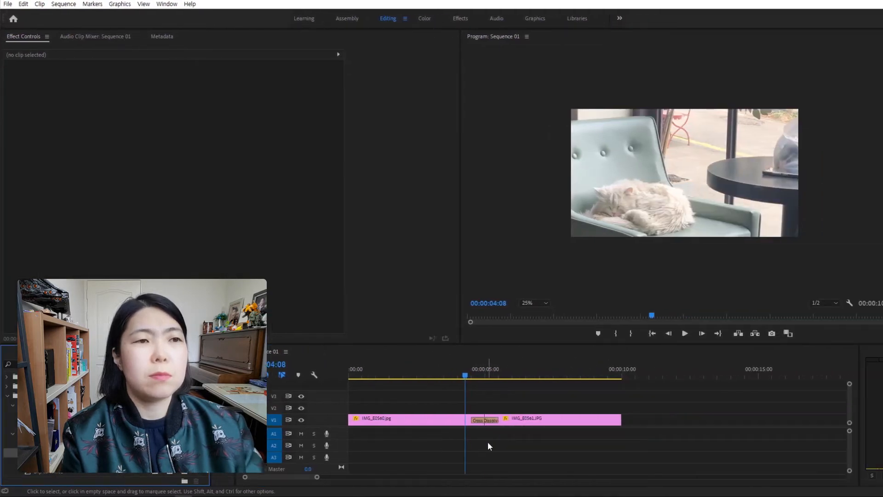
Play the sequence across the cut repeatedly to preview the Cross Dissolve transition.
key("space")
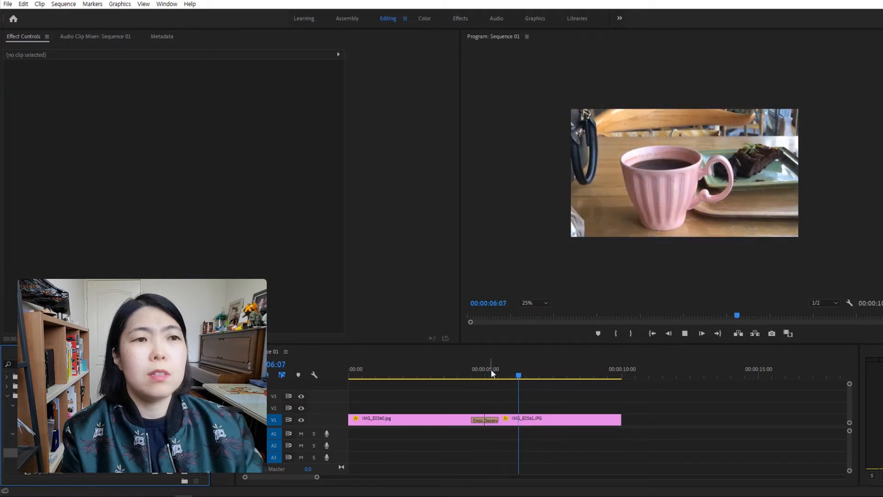
left_click_drag(490, 368, 470, 382)
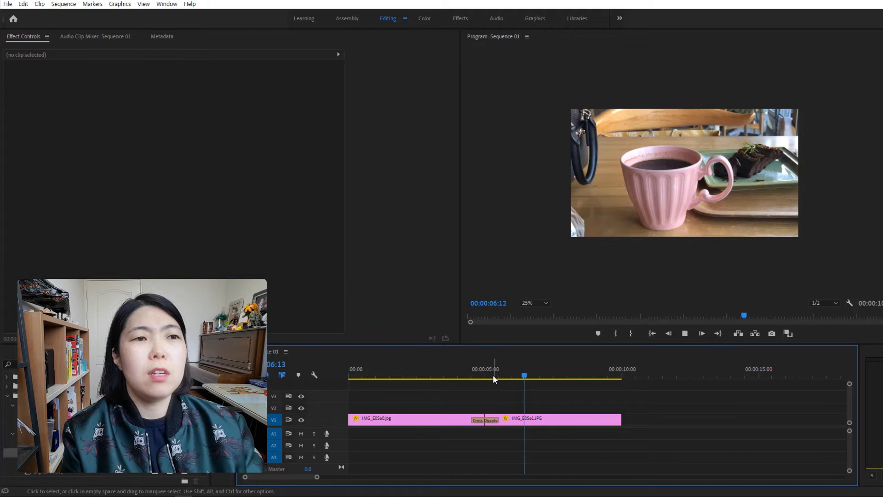
left_click_drag(493, 378, 471, 375)
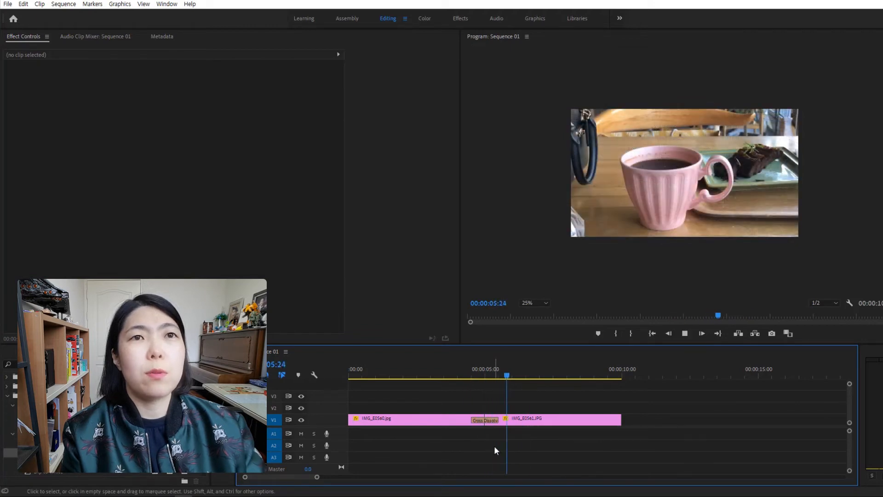
key("space")
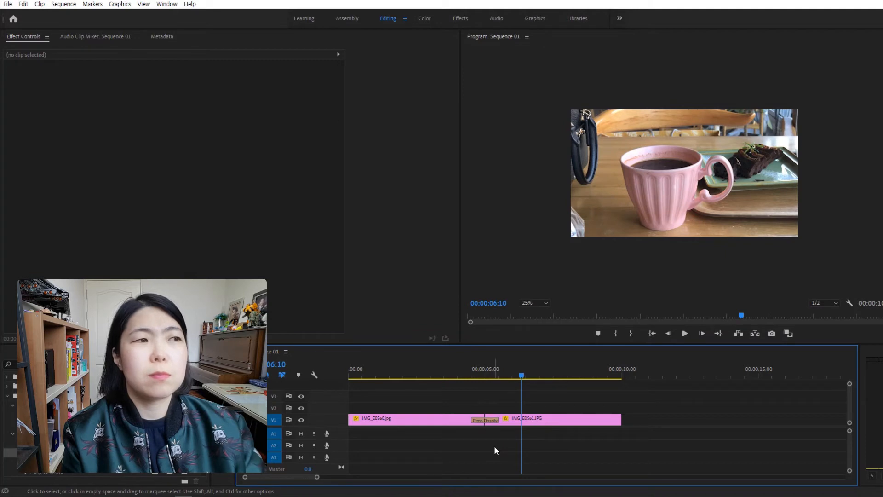
Collapse the Video Transitions category in the effects library and return to the sequence timeline.
left_click(8, 400)
left_click(320, 242)
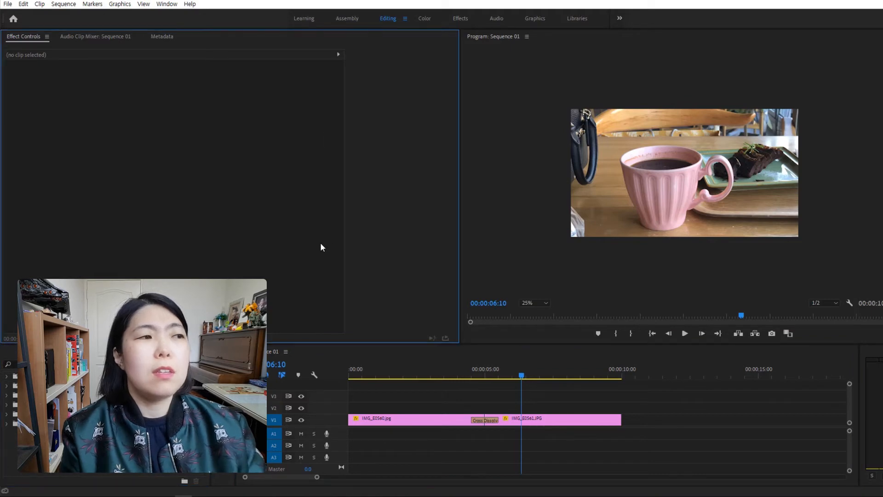
left_click(515, 357)
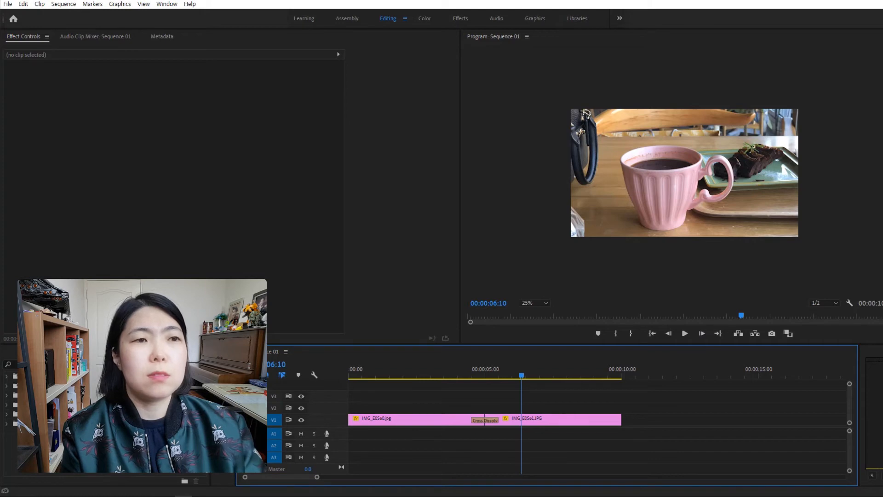
Replay the fade between the two images from the start of the Cross Dissolve to examine how they blend.
left_click(476, 377)
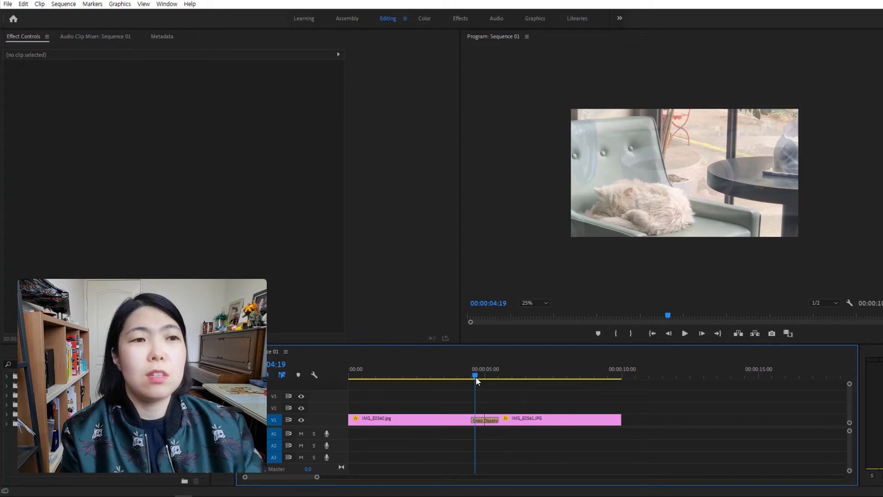
key("space")
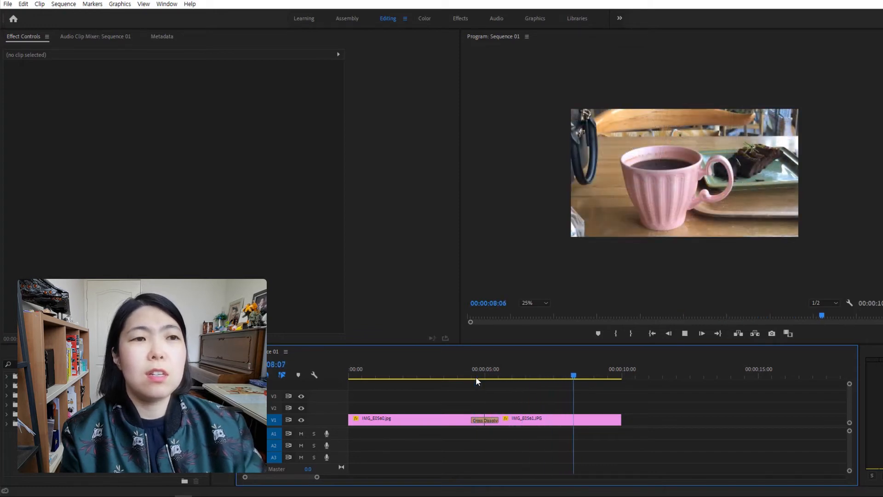
left_click(475, 376)
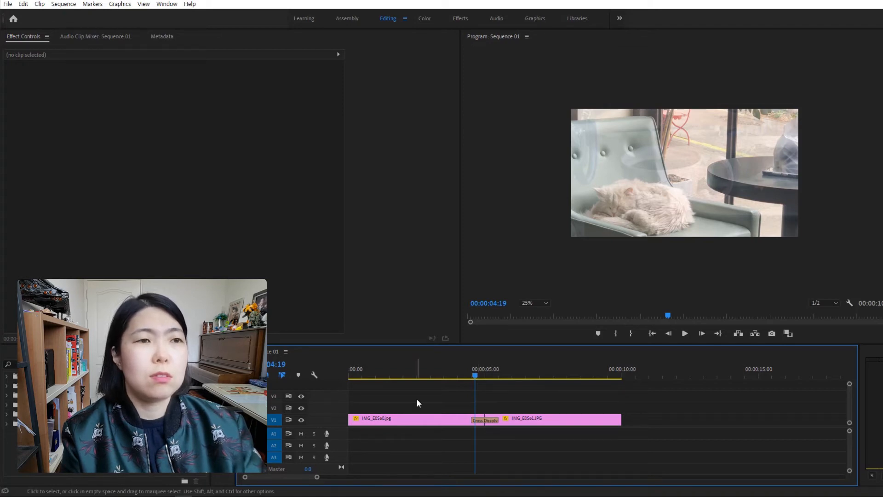
left_click(473, 376)
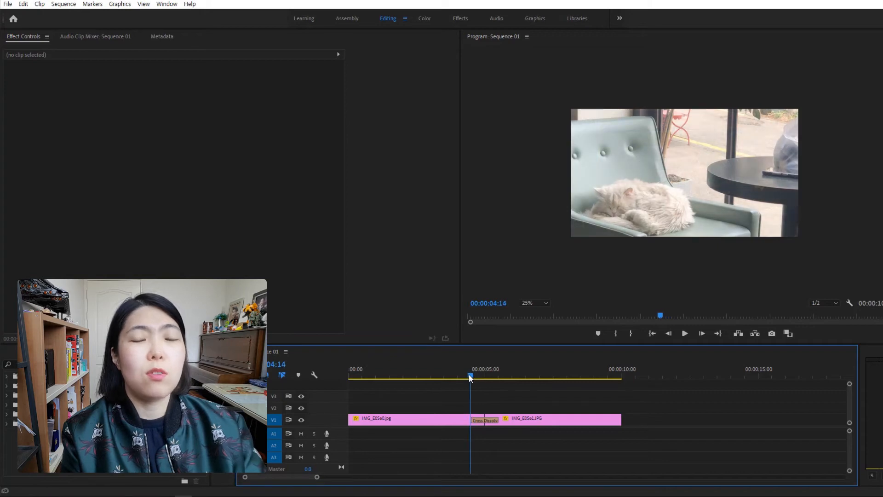
key("space")
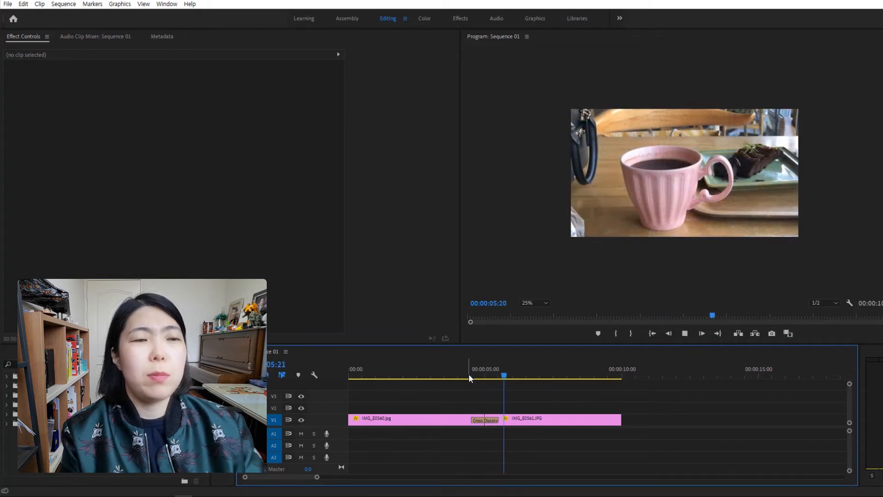
Add IMG_E0560.jpg and IMG_E0561.JPG together to V1 again, leaving a short gap after the existing clips.
mouse_move(468, 377)
left_mouse_down()
mouse_move(503, 377)
mouse_move(479, 376)
left_mouse_up()
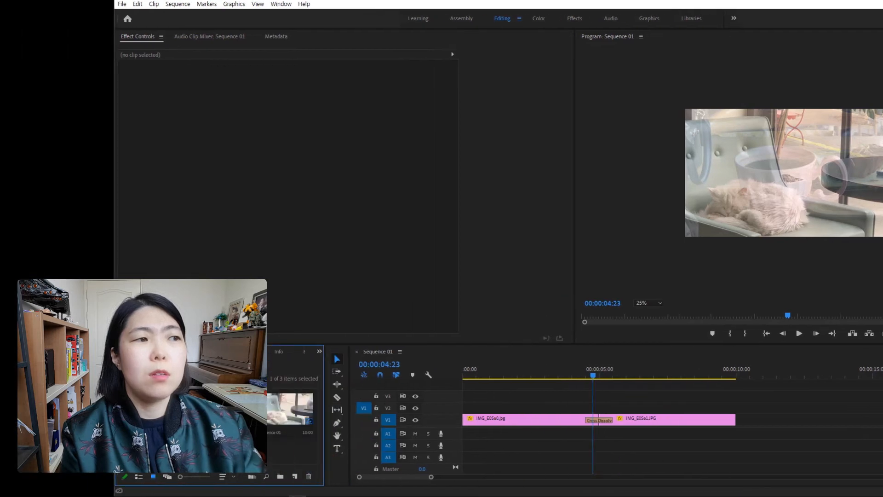
left_click_drag(377, 460, 359, 446)
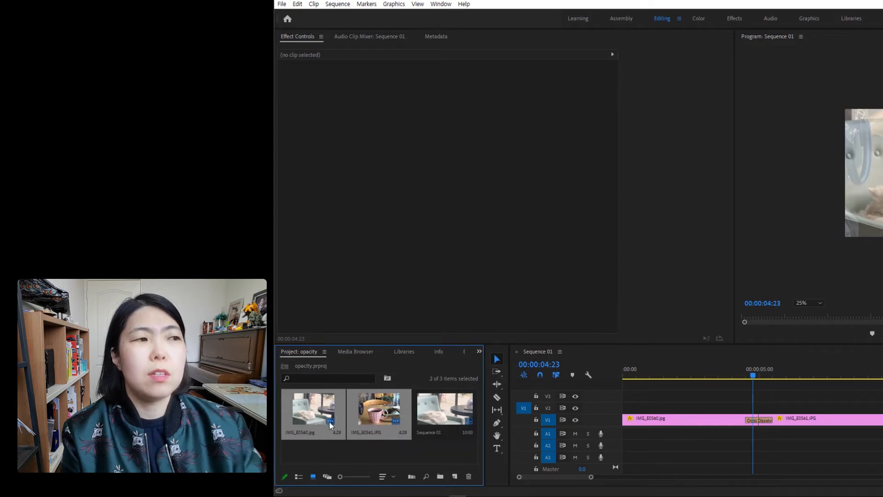
left_click_drag(417, 423, 789, 427)
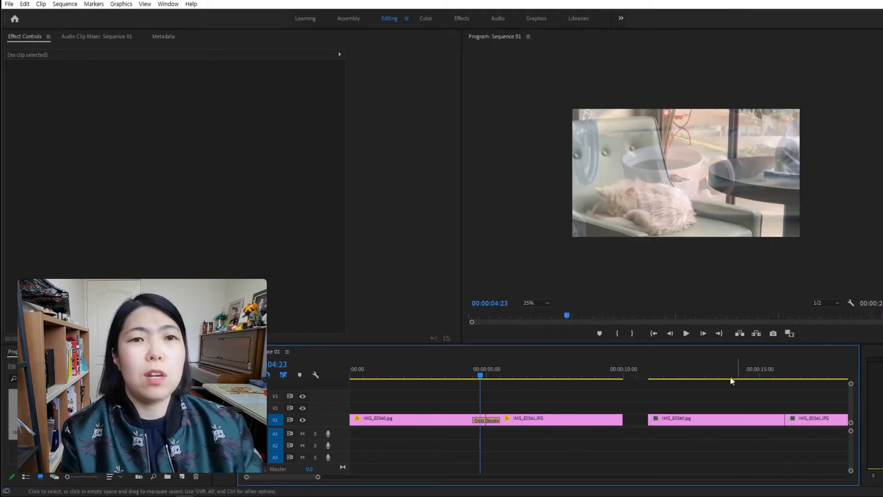
Step frame by frame across the cut between the two newly added images to examine the change without a transition.
left_click(680, 374)
left_click_drag(723, 382, 701, 423)
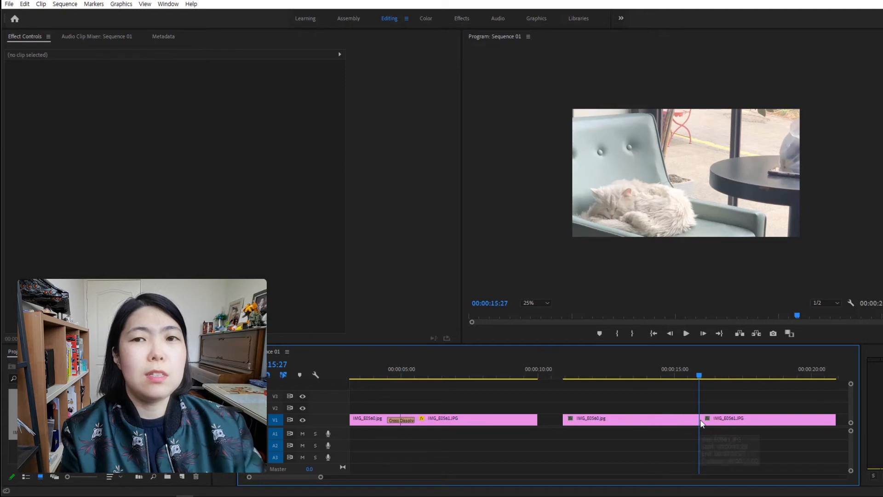
key("Right")
key("Right")
key("Left")
key("Left")
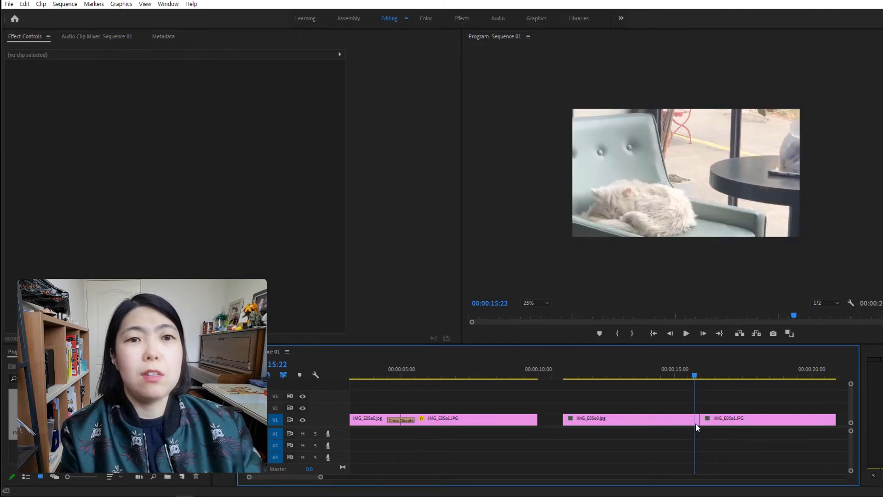
key("Right")
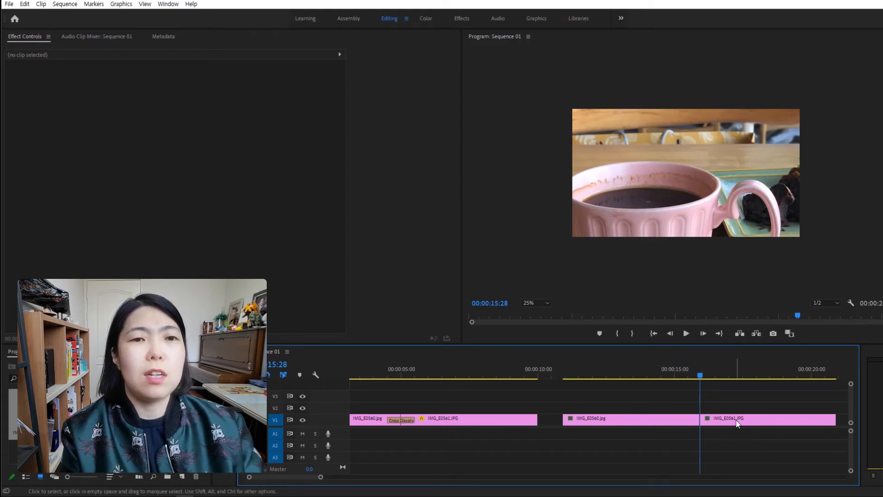
Move the newly added IMG_E0561.JPG clip up to V2, overlapping the end of IMG_E0560.jpg from 00:00:15:14, and play the overlap.
mouse_move(735, 421)
left_mouse_down()
mouse_move(749, 410)
mouse_move(741, 409)
left_mouse_up()
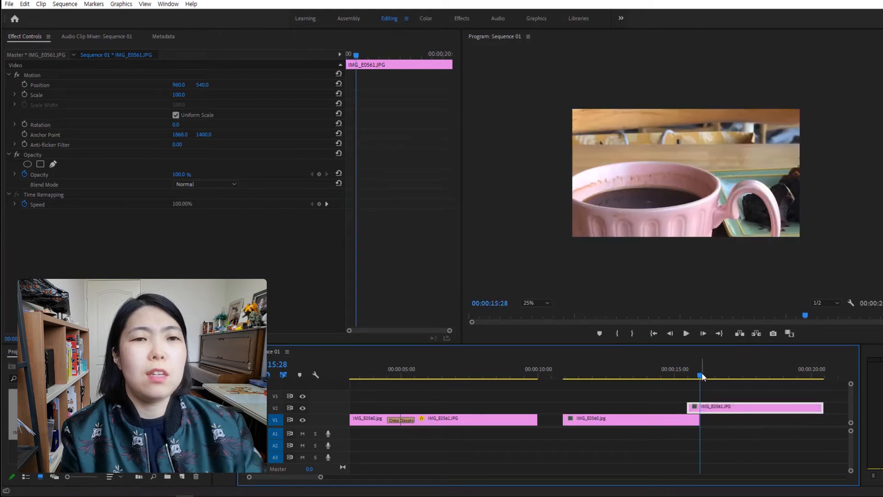
left_click_drag(701, 376, 688, 376)
key("space")
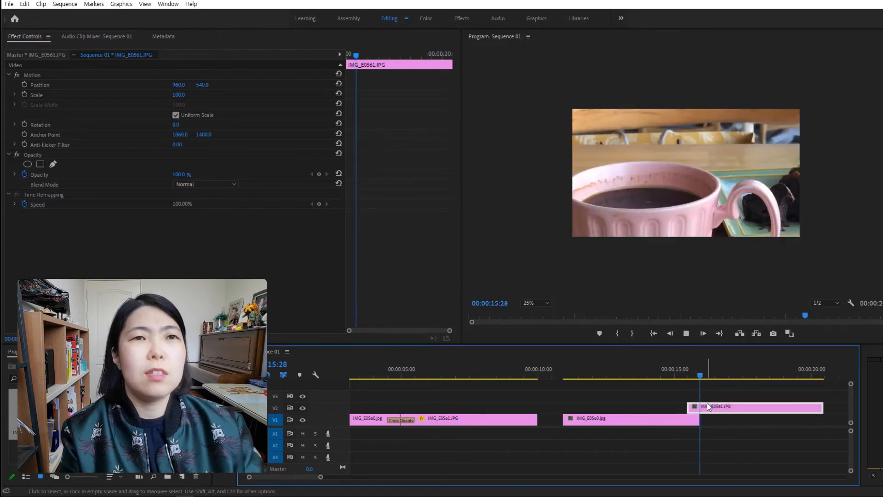
left_click(692, 369)
left_click_drag(691, 369, 688, 372)
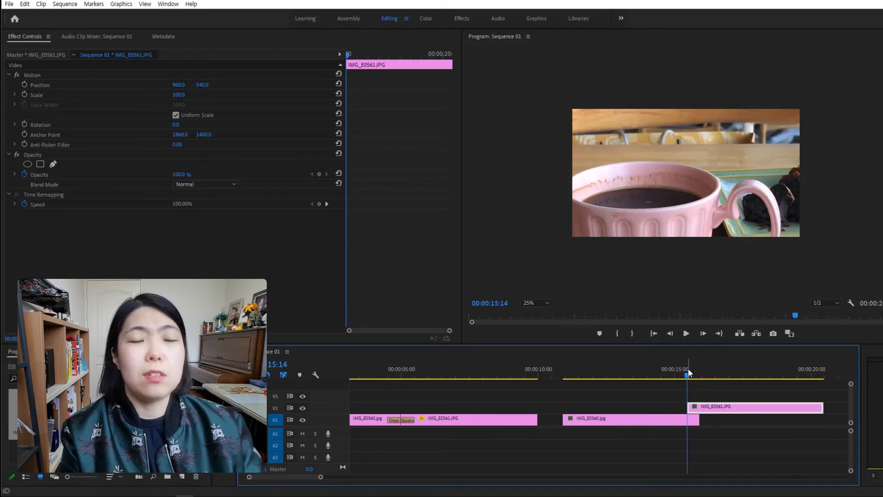
key("space")
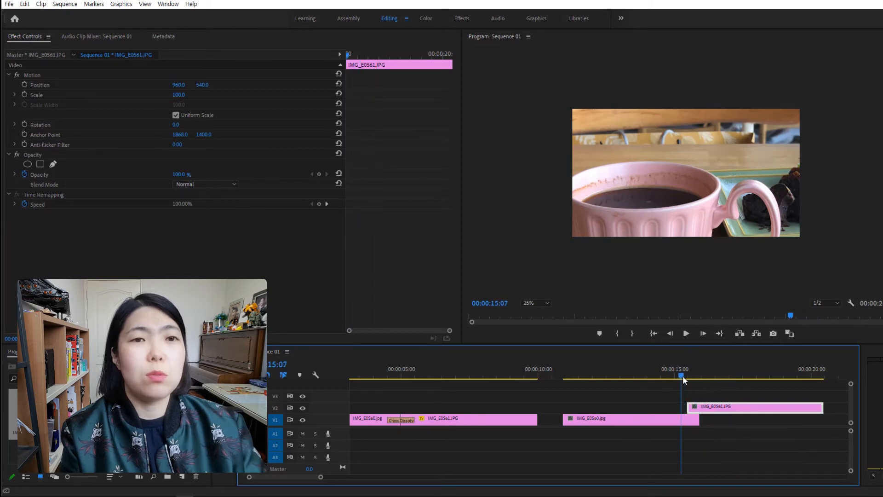
left_click(681, 374)
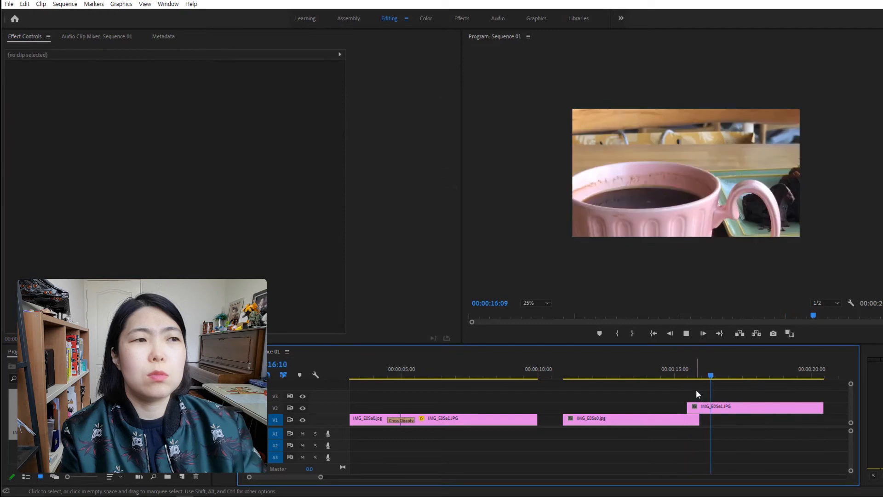
left_click_drag(695, 374, 689, 374)
key("space")
left_click(693, 375)
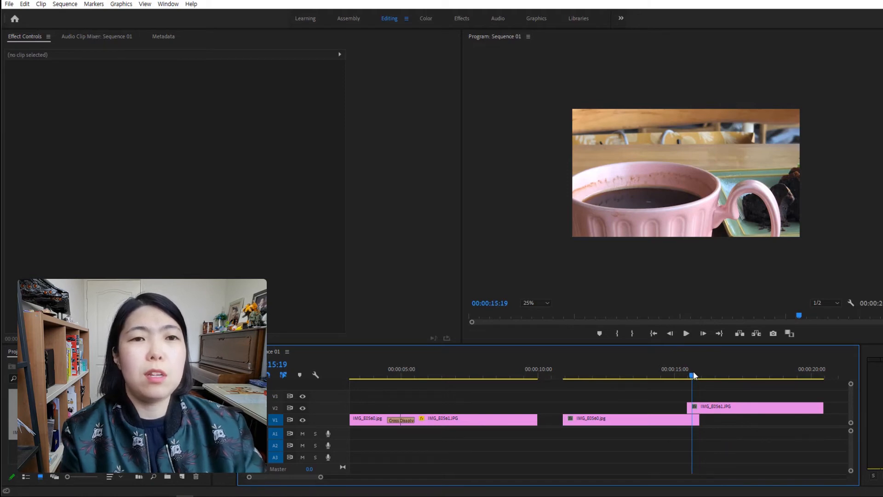
Set the V2 cup image's scale to 54 and its vertical position to 328.
left_click(696, 409)
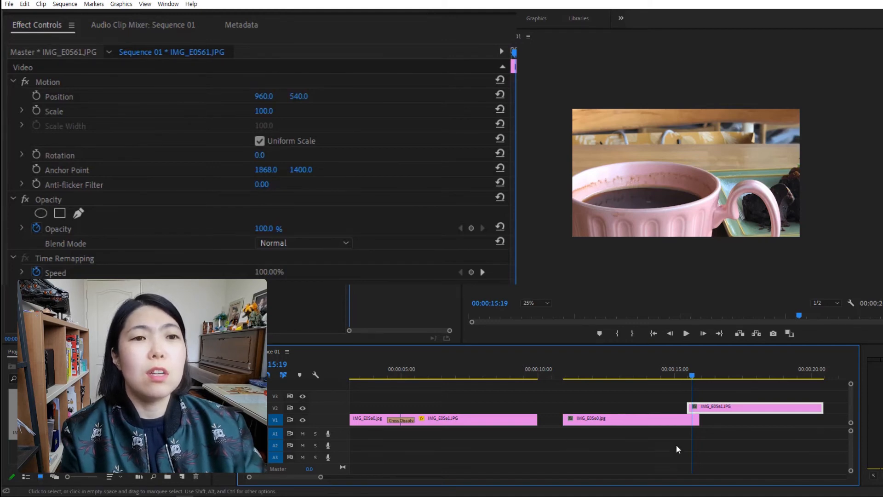
left_click(652, 418)
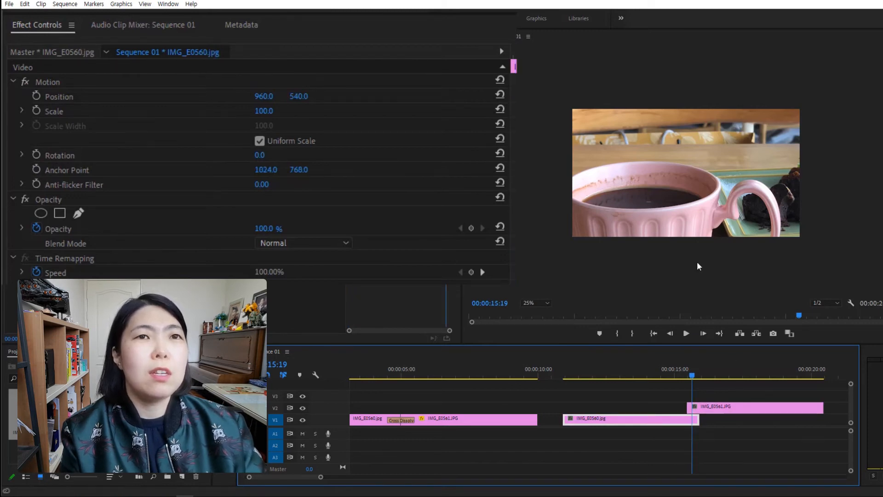
left_click(750, 408)
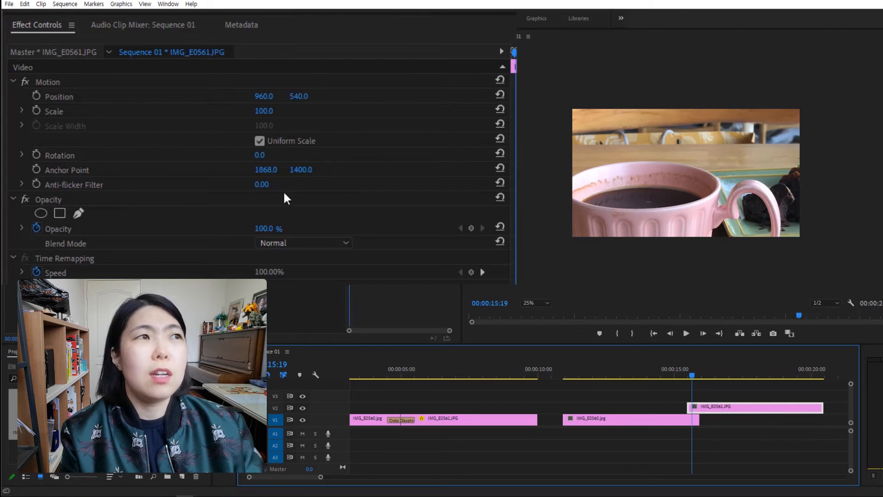
left_click(262, 116)
left_click_drag(262, 111, 243, 111)
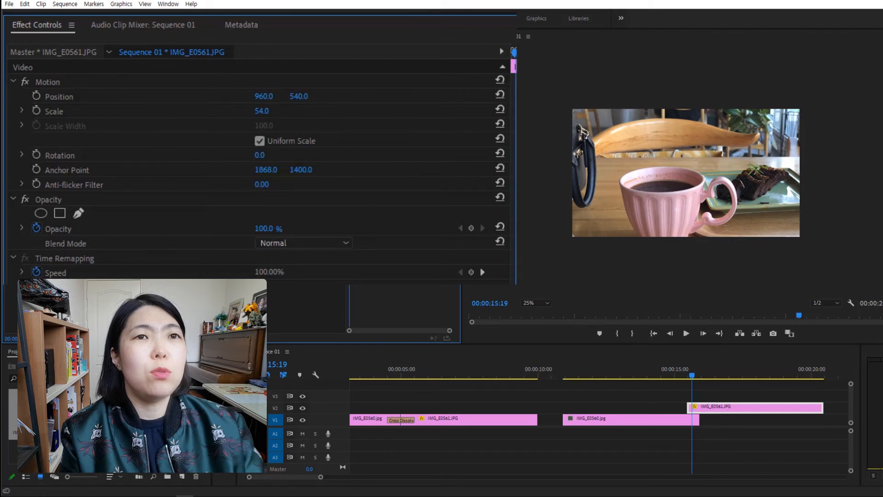
left_click_drag(299, 95, 244, 96)
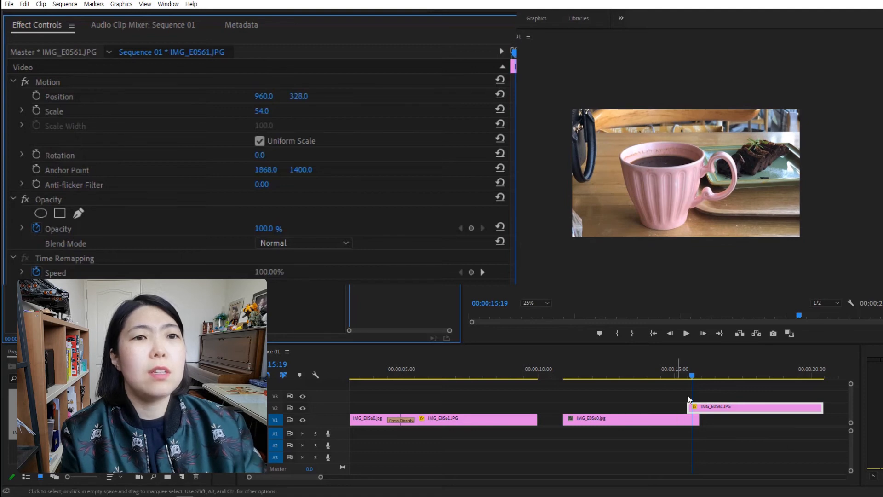
Add a 100% opacity keyframe to the V2 clip at 00:00:15:27, where the V1 clip beneath it ends.
left_click_drag(692, 375, 686, 375)
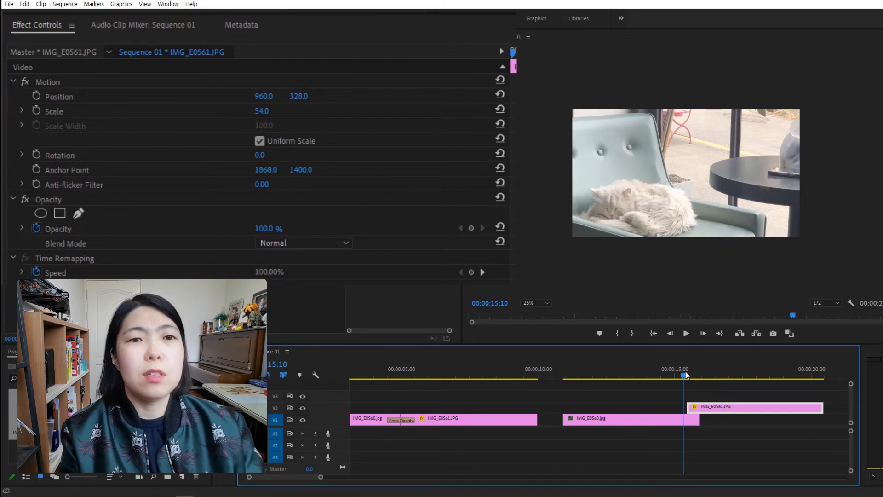
mouse_move(685, 374)
left_mouse_down()
mouse_move(700, 377)
mouse_move(689, 379)
left_mouse_up()
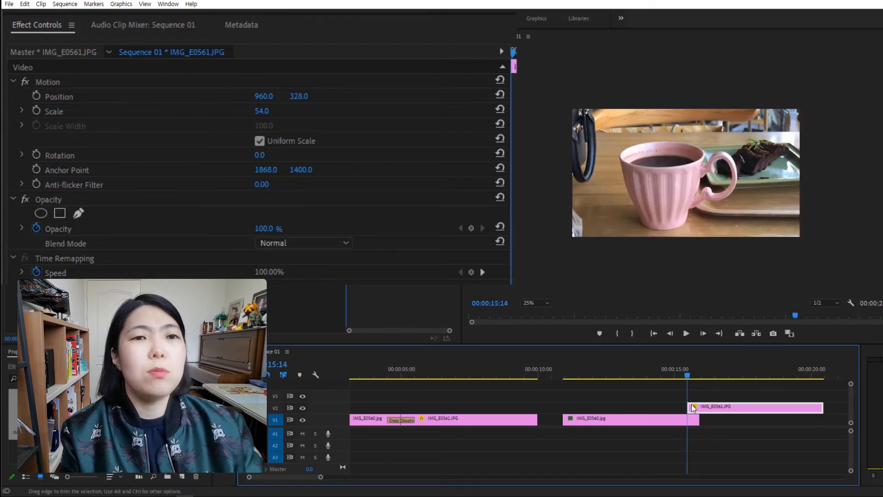
left_click(691, 378)
left_click_drag(691, 377, 699, 378)
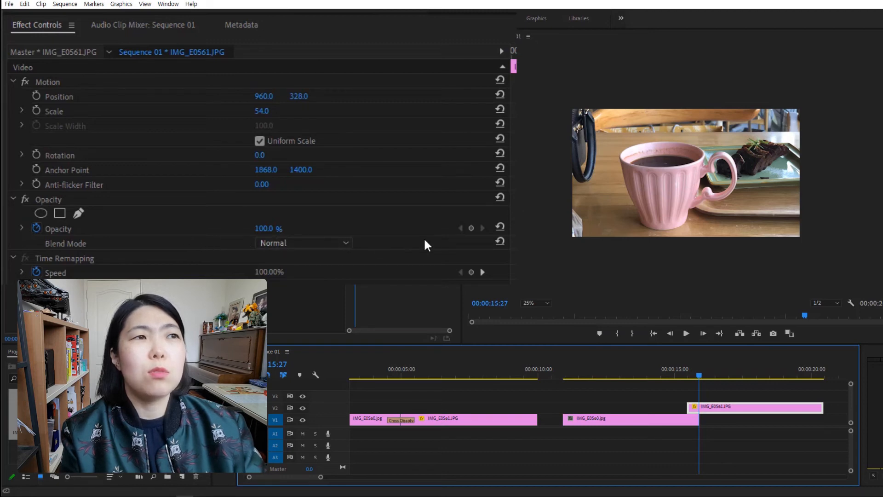
left_click(471, 229)
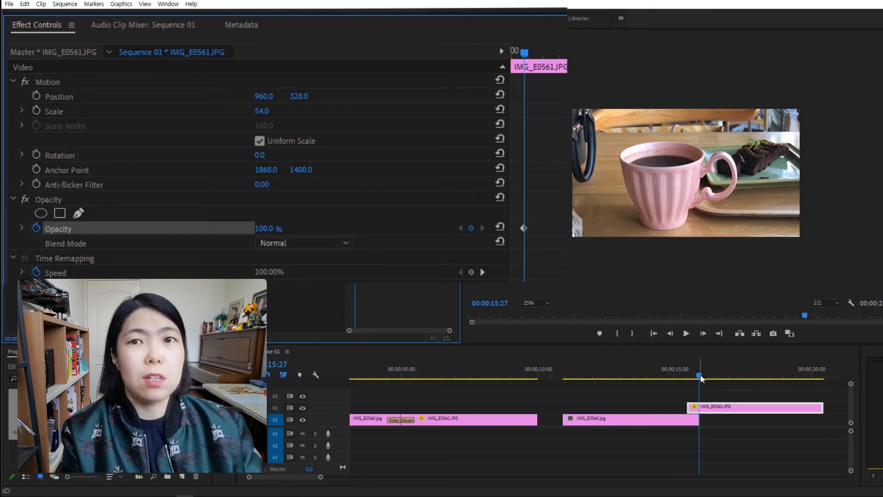
Set the V2 clip's opacity to 0% at its first frame, 00:00:15:14, as a second keyframe.
left_click_drag(700, 374, 689, 374)
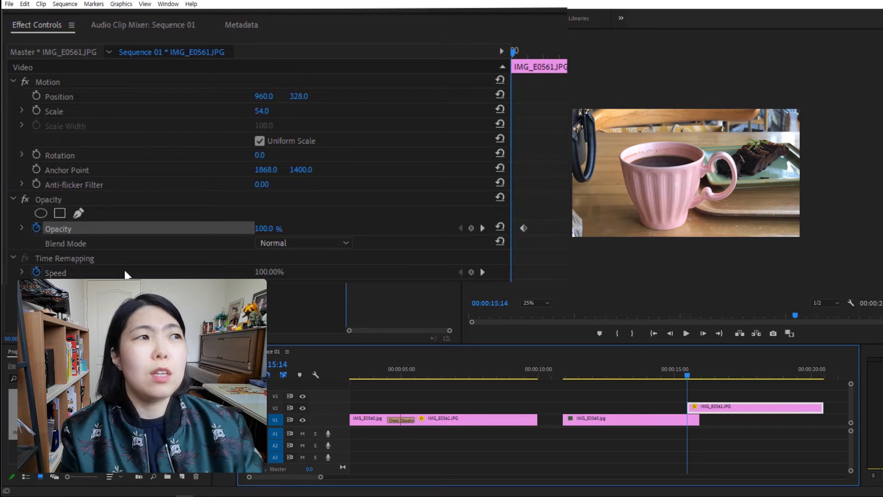
left_click(268, 232)
left_click_drag(268, 232, 207, 232)
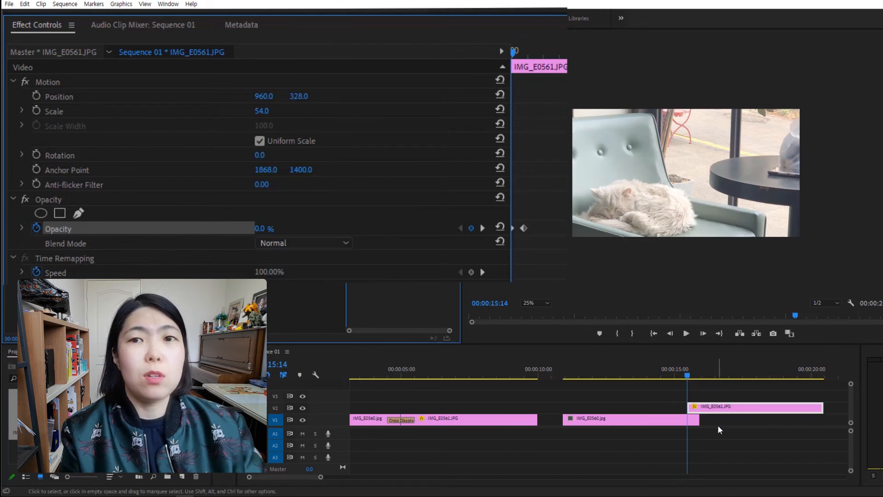
Play the overlap repeatedly from the start of the V2 clip to preview the keyframed opacity fade.
key("space")
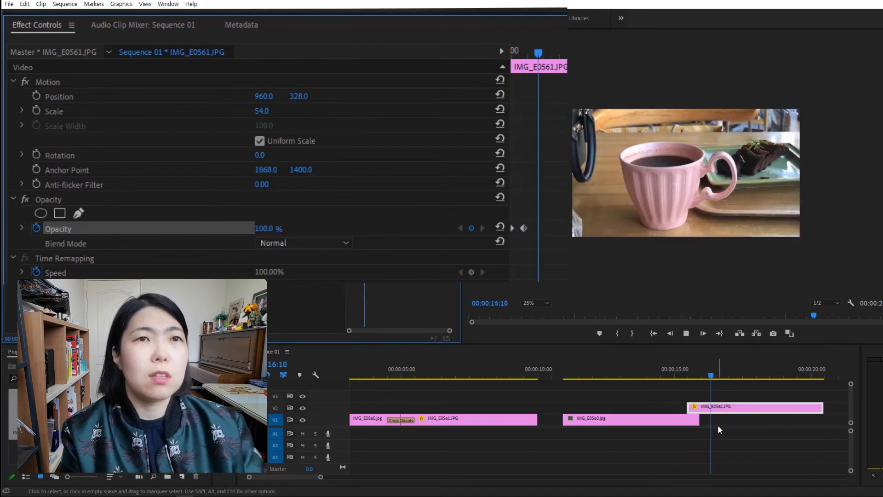
left_click(689, 374)
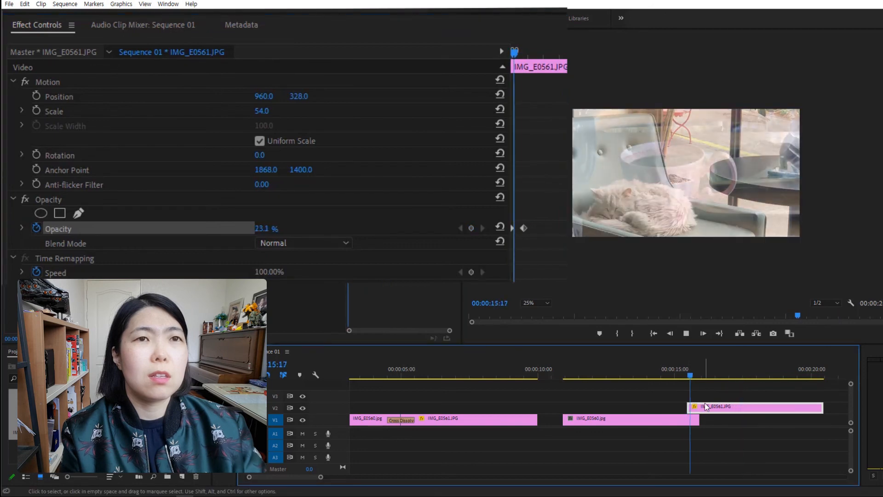
left_click(683, 374)
key("space")
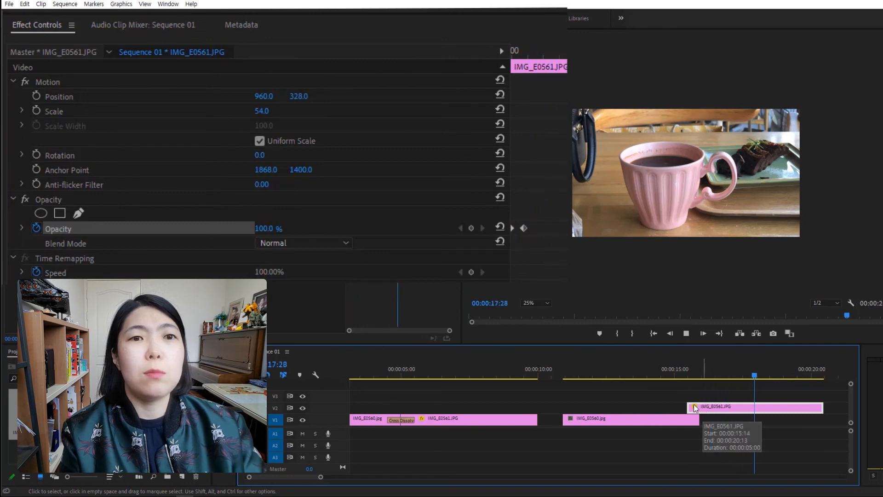
left_click(687, 378)
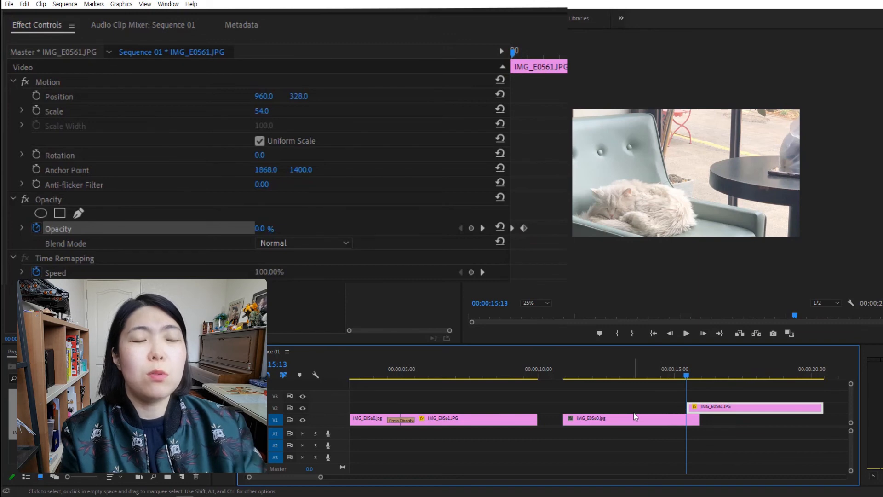
key("space")
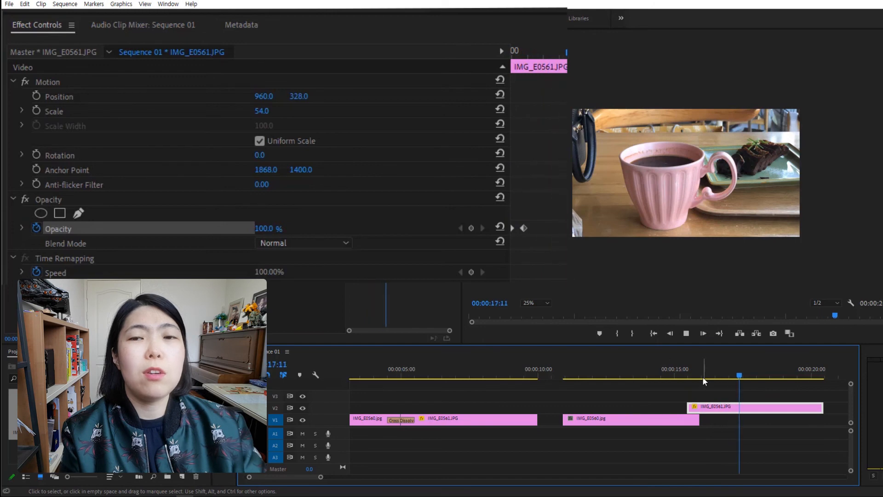
Move the V2 clip's 100% opacity keyframe to just past 00:00:16:06, beyond the end of the V1 clip.
mouse_move(703, 378)
left_mouse_down()
mouse_move(691, 375)
mouse_move(704, 376)
left_mouse_up()
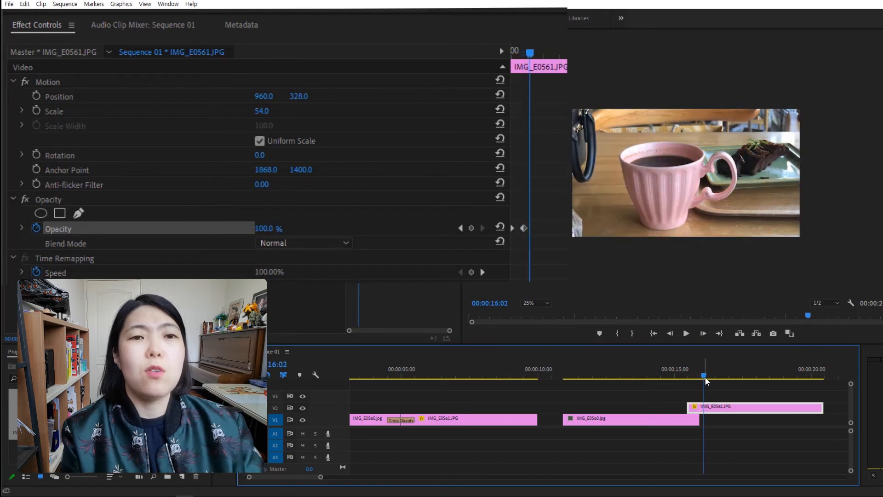
mouse_move(705, 375)
left_mouse_down()
mouse_move(690, 375)
mouse_move(708, 379)
left_mouse_up()
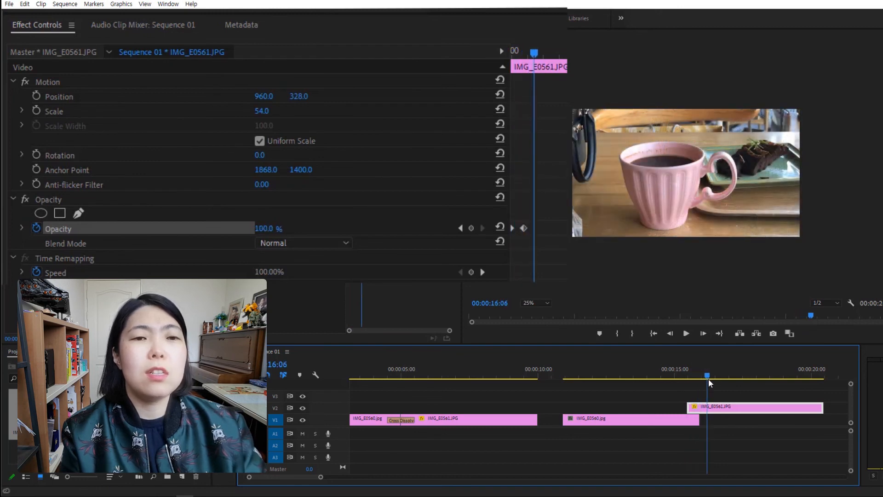
left_click_drag(524, 229, 537, 227)
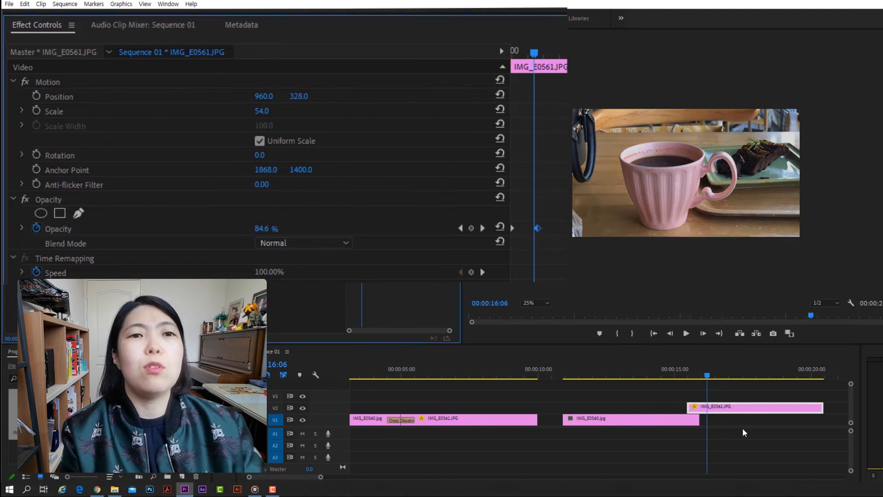
Scrub and play the extended fade around the end of the V1 clip to examine the image's brightness there.
mouse_move(707, 375)
left_mouse_down()
mouse_move(691, 376)
mouse_move(701, 375)
left_mouse_up()
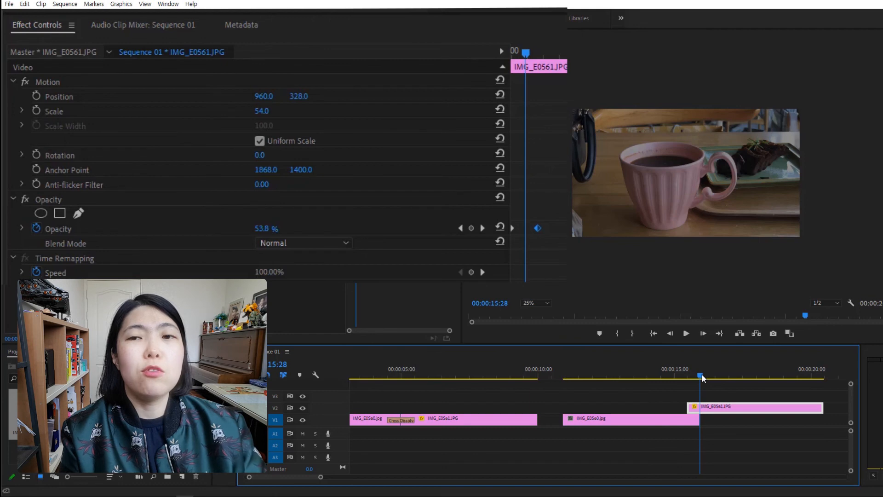
left_click_drag(702, 375, 694, 395)
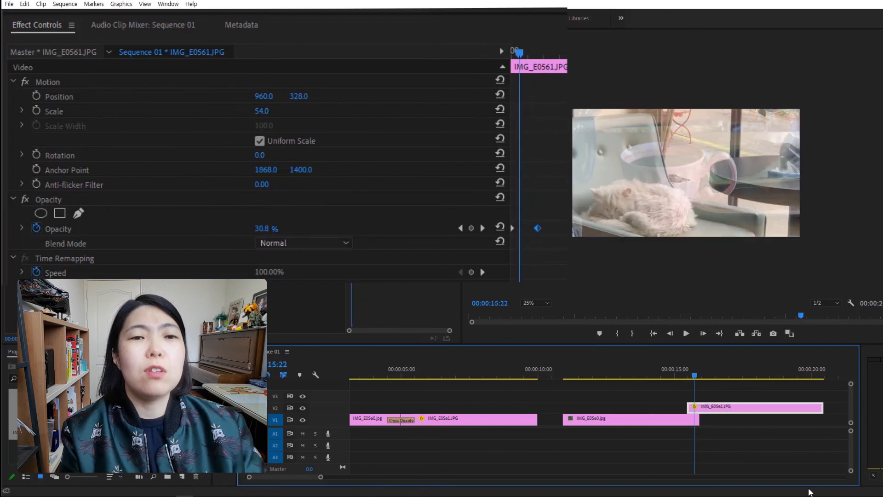
key("space")
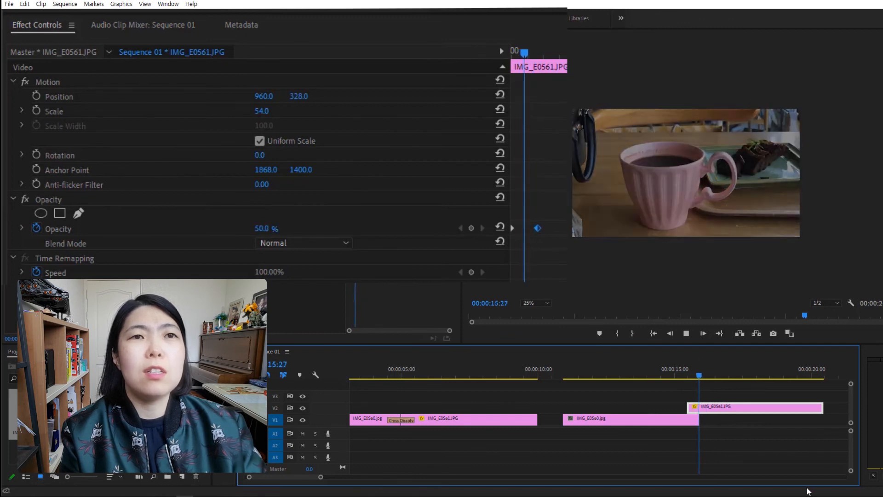
left_click(701, 375)
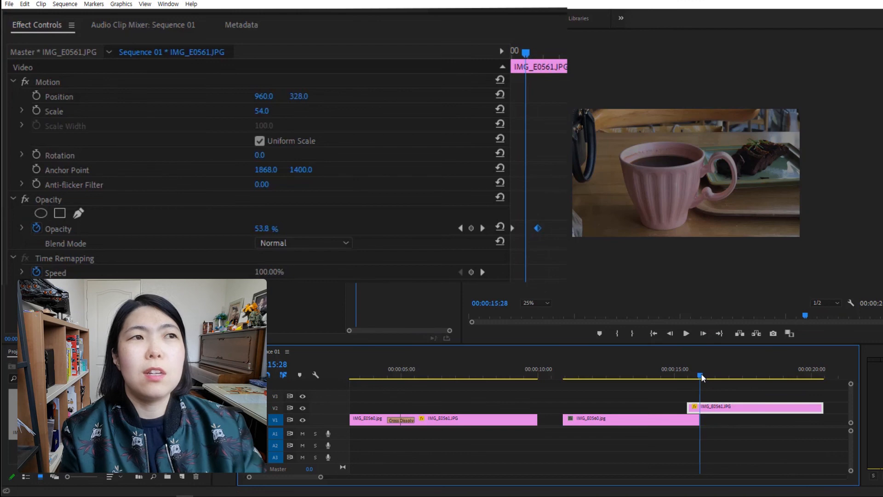
Move the V2 clip's 100% opacity keyframe back to 00:00:15:27, at the end of the V1 clip.
left_click(699, 374)
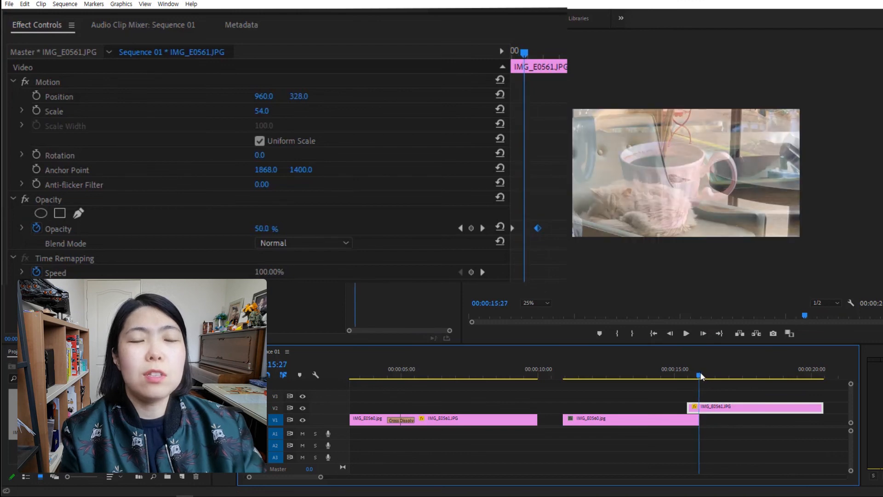
left_click(702, 375)
left_click(699, 374)
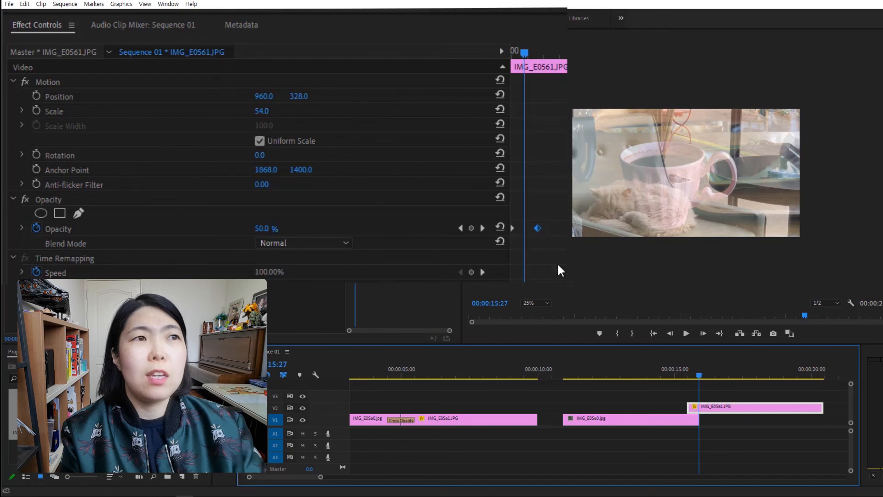
left_click_drag(537, 227, 526, 226)
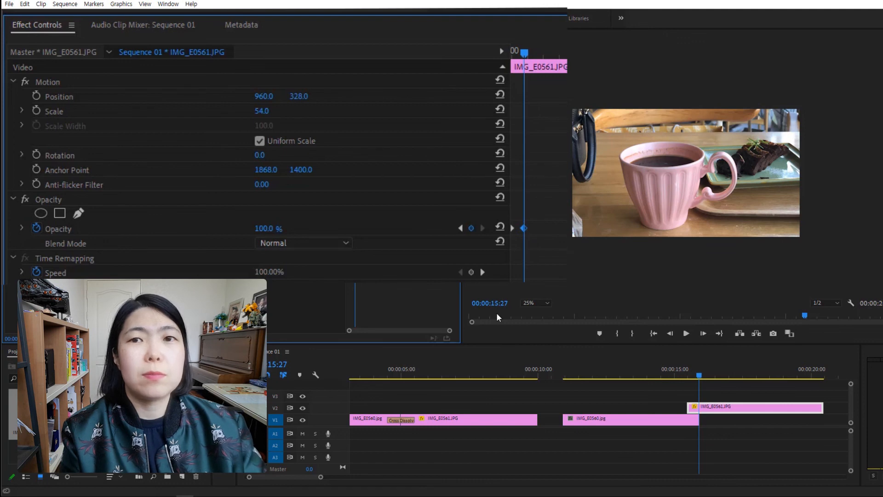
Play the Cross Dissolve and the keyframed V2 fade in turn, twice each, to compare the two blends.
left_click(395, 374)
left_click_drag(396, 371, 378, 372)
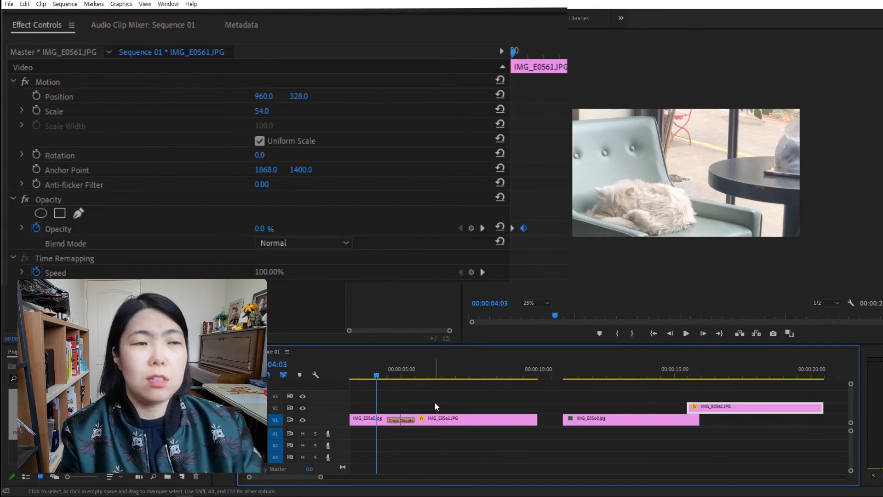
key("space")
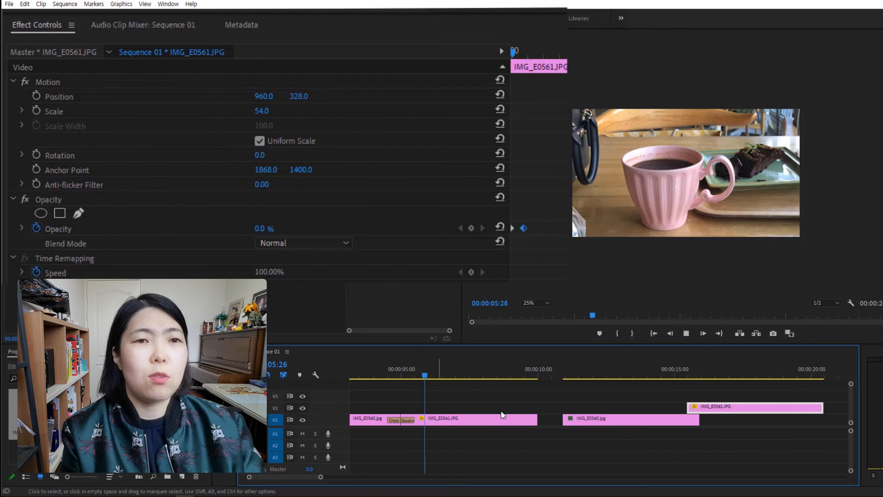
left_click(664, 371)
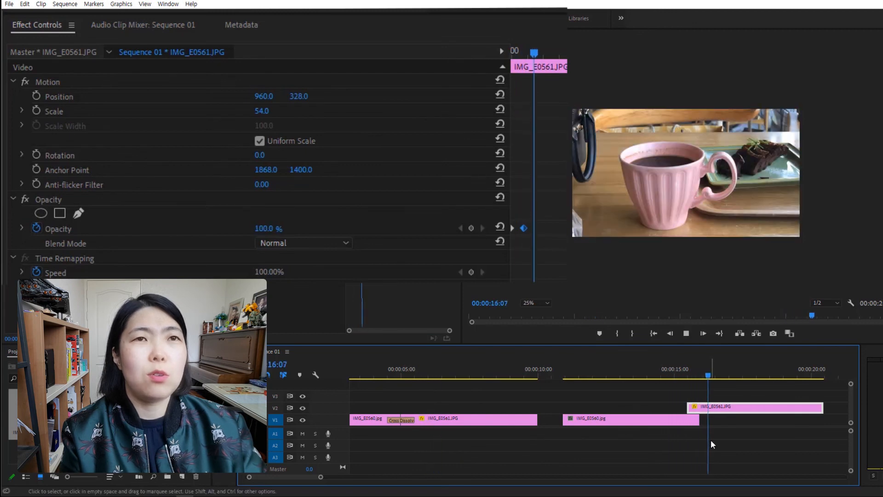
left_click(393, 373)
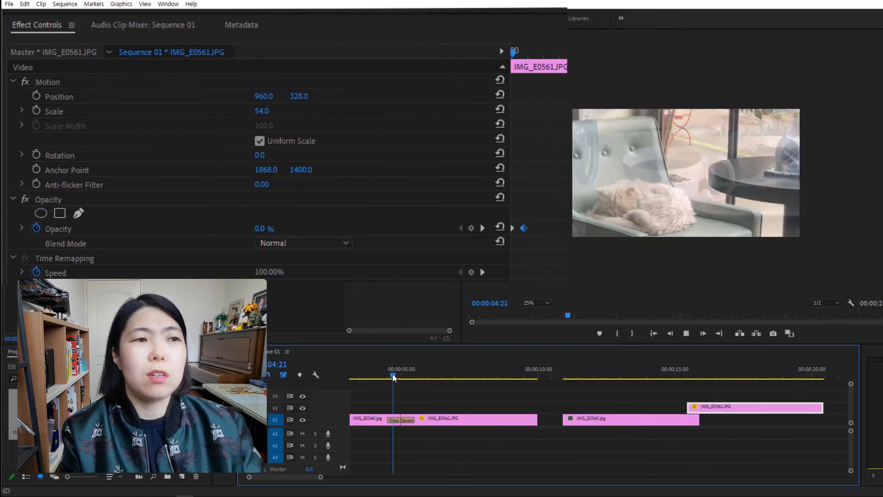
key("space")
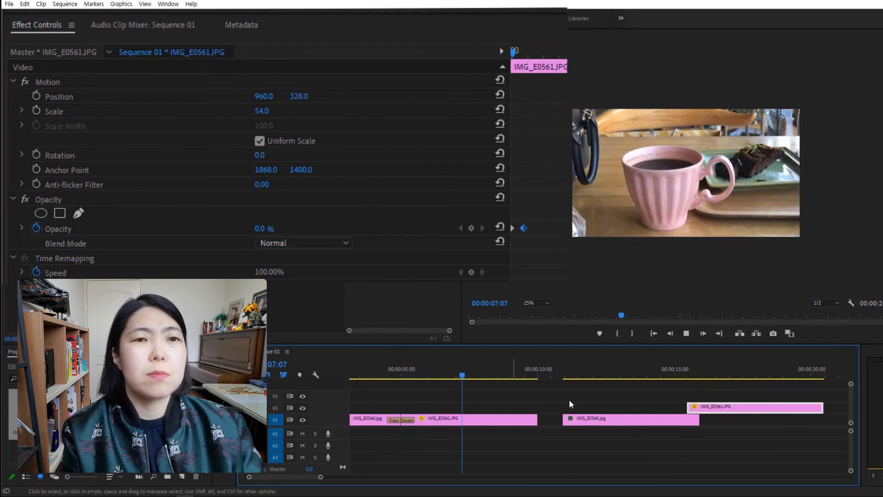
left_click(663, 372)
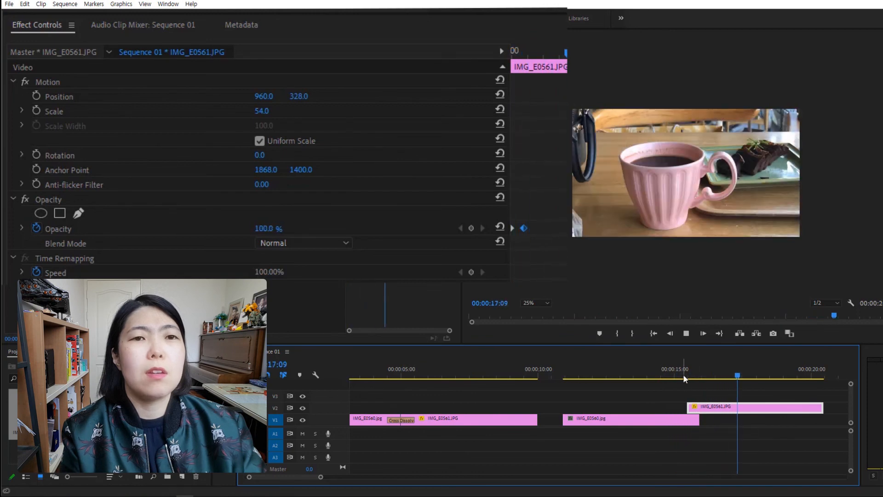
left_click_drag(683, 374, 690, 377)
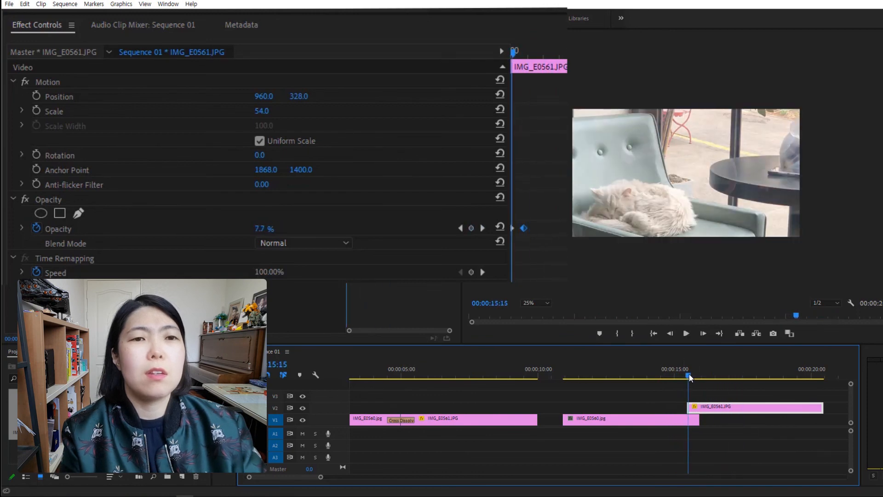
Scrub across the Cross Dissolve and the V2 fade from 00:00:15:14 to 00:00:15:27 to compare their durations.
left_click_drag(398, 371, 417, 376)
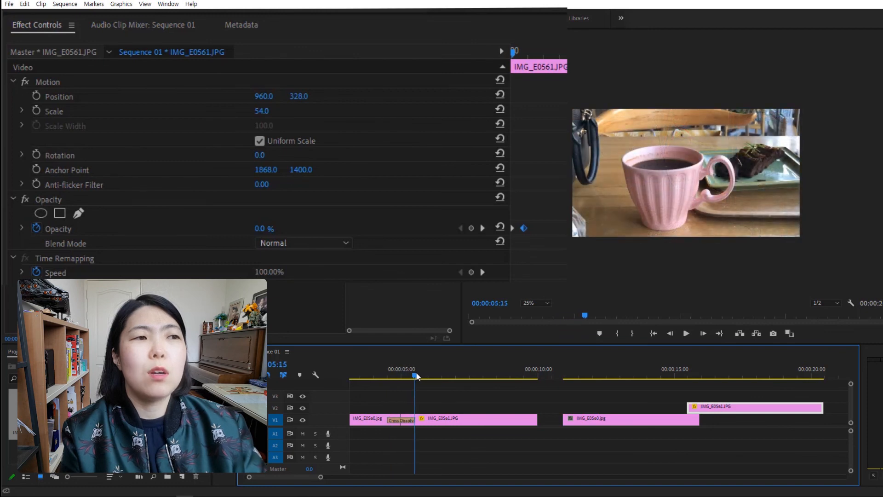
left_click(684, 377)
left_click_drag(684, 376, 689, 377)
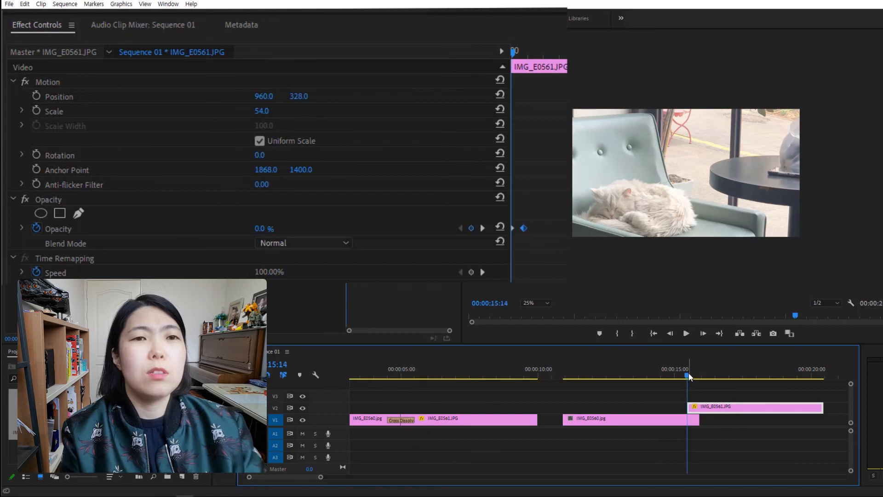
left_click_drag(688, 378, 699, 378)
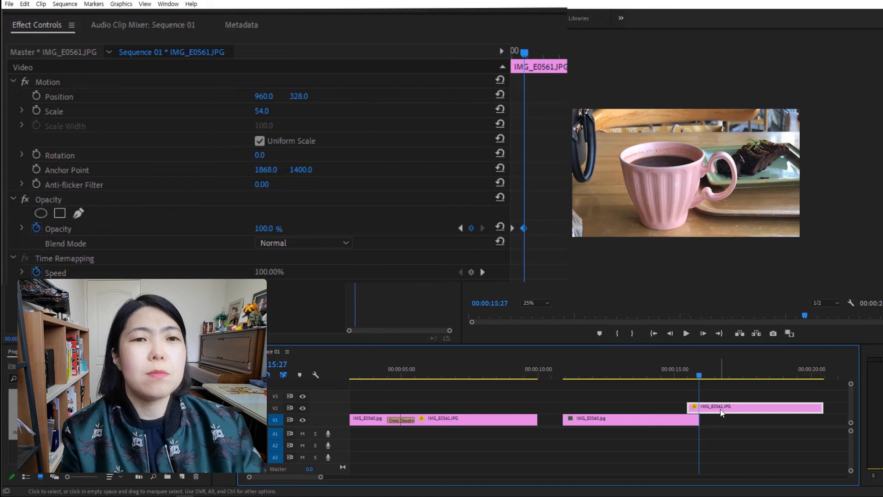
Shift the V2 clip earlier to start just after 00:00:15:00, and move its 100% opacity keyframe near the end of the V1 clip.
left_click_drag(721, 411, 712, 411)
mouse_move(699, 375)
left_mouse_down()
mouse_move(676, 376)
mouse_move(700, 372)
left_mouse_up()
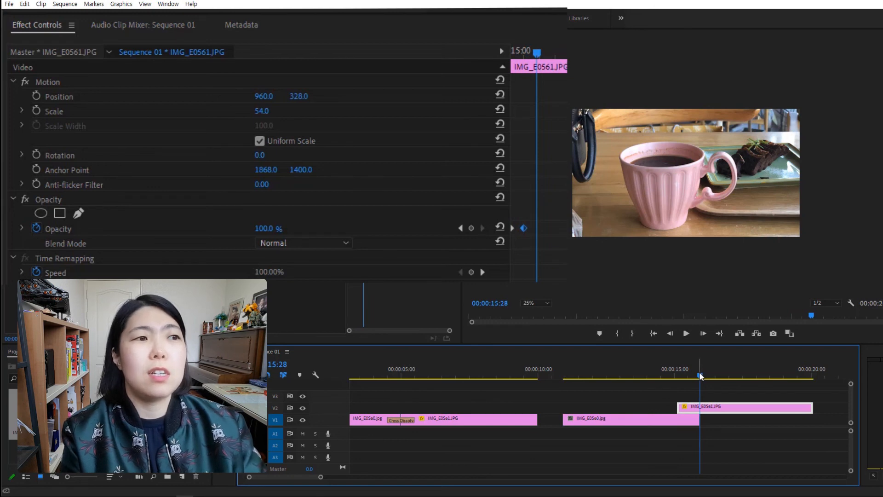
left_click_drag(702, 381, 696, 377)
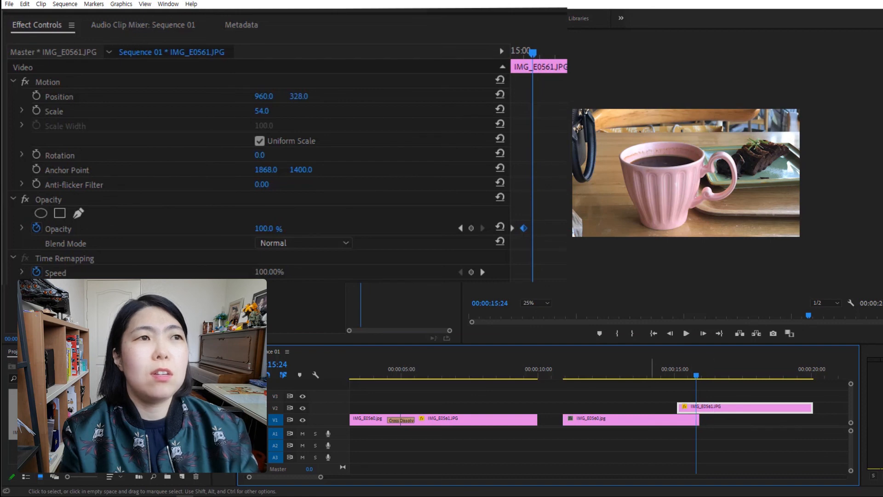
left_click_drag(524, 228, 531, 228)
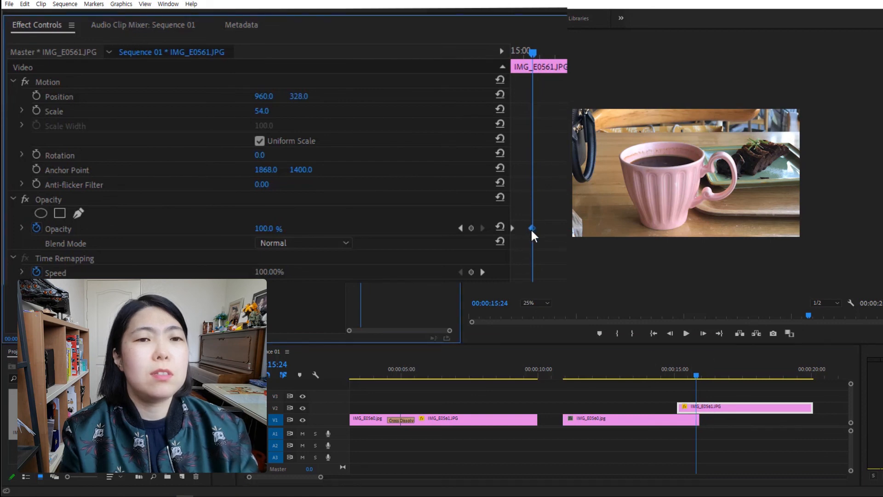
Play the Cross Dissolve and the lengthened V2 opacity fade again to compare their pace.
left_click_drag(695, 377, 348, 341)
key("space")
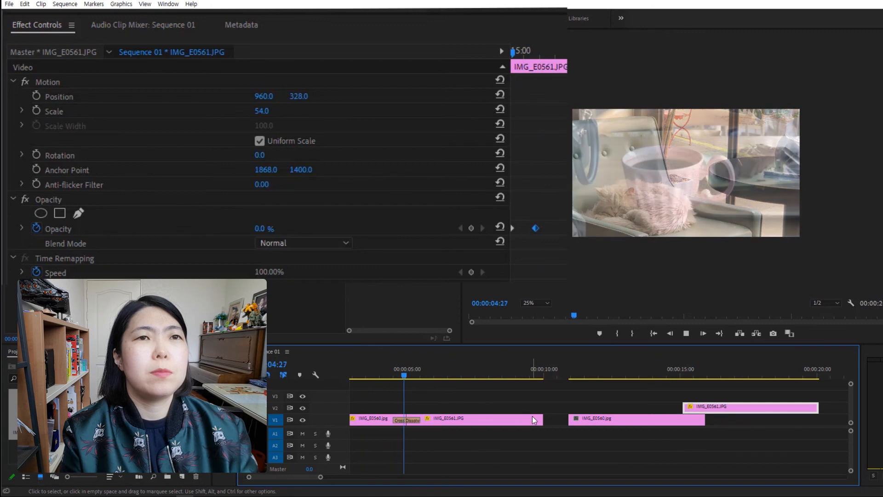
left_click(662, 372)
key("space")
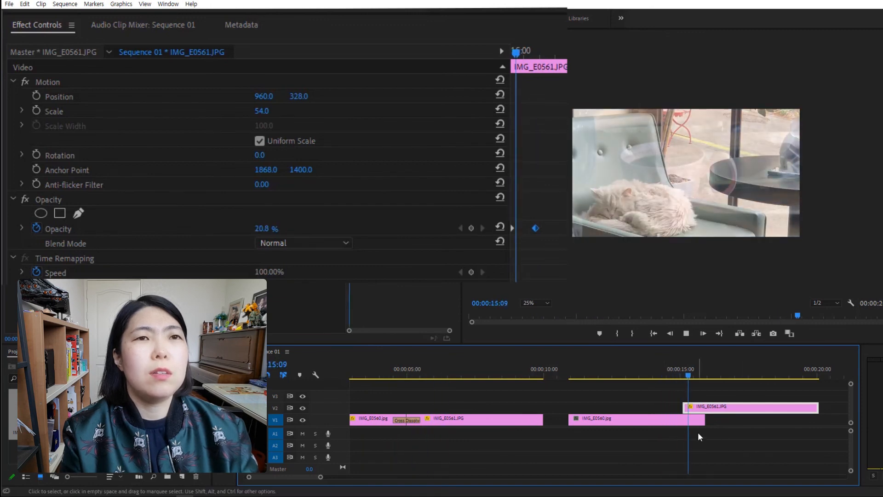
left_click(674, 373)
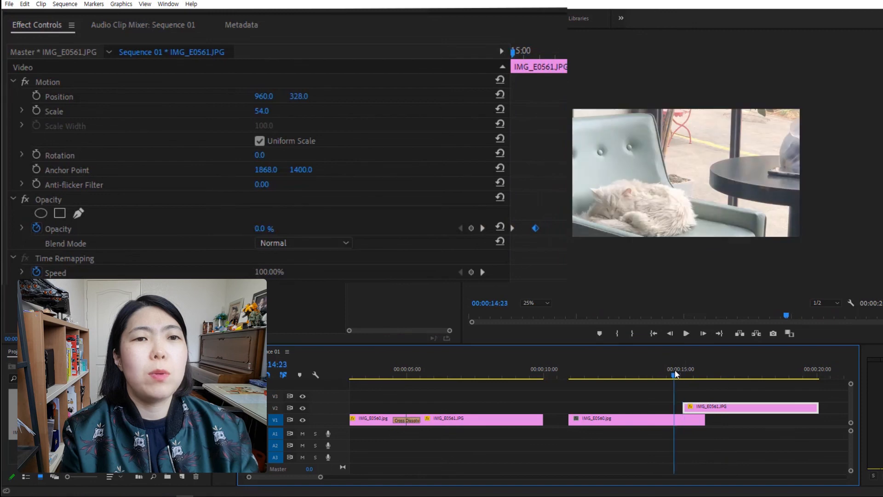
key("space")
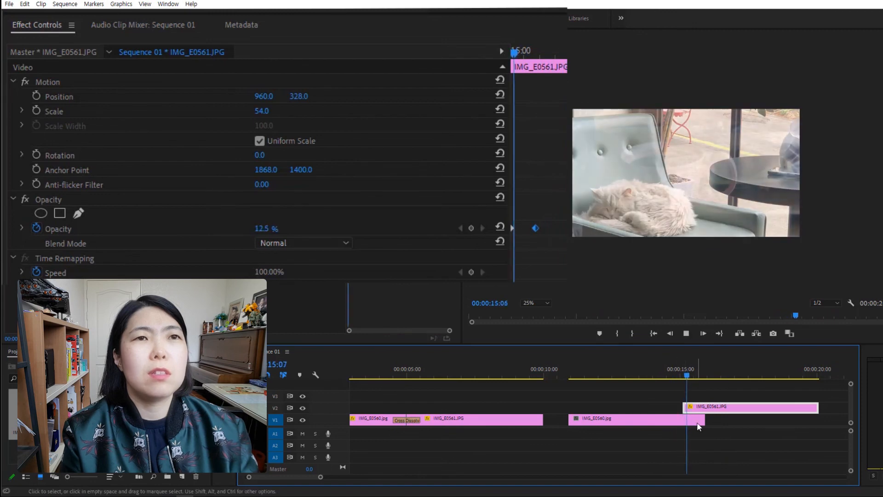
left_click(679, 375)
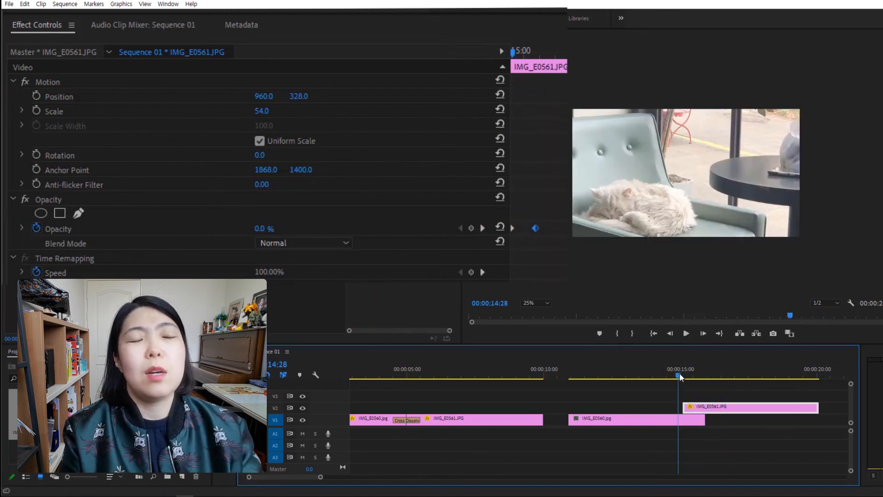